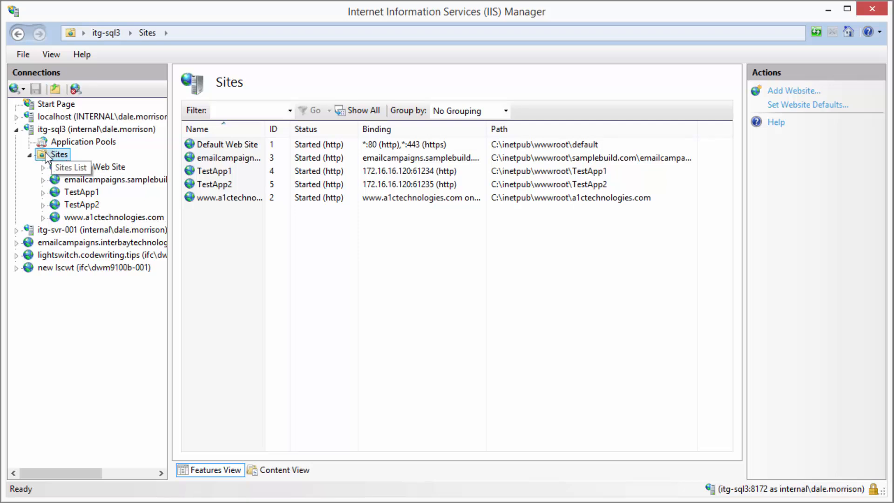
# Review the TestApp1 and TestApp2 site bindings in IIS Manager, then switch to dbForge Studio
pyautogui.click(193, 172)
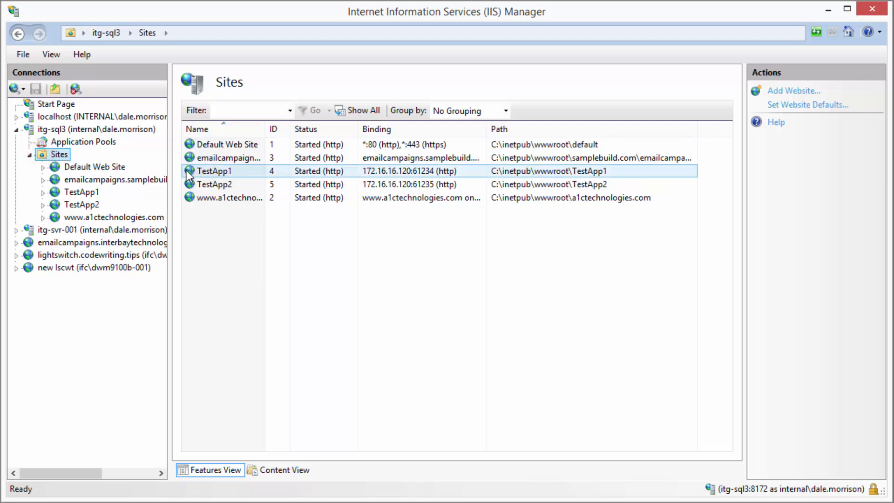
pyautogui.click(191, 184)
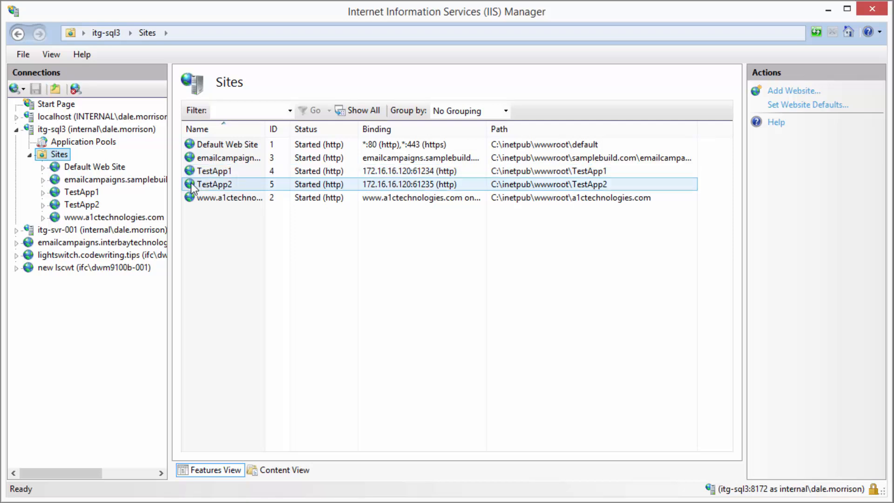
pyautogui.click(194, 185)
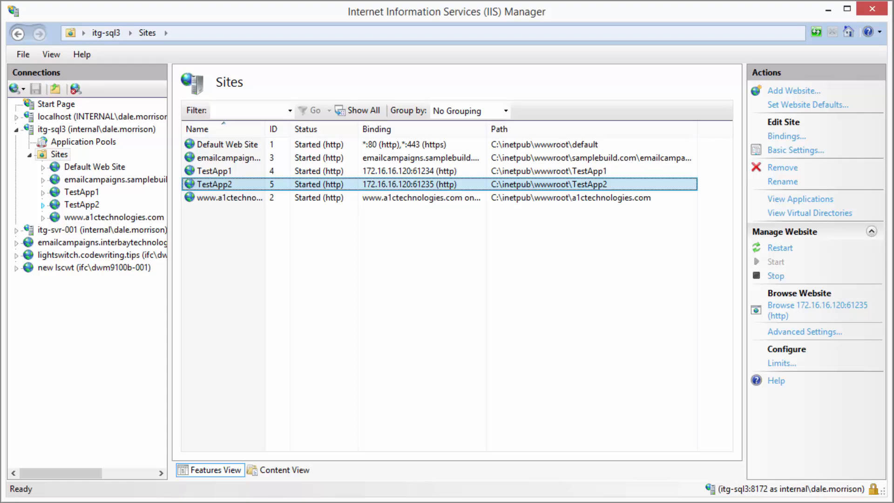
pyautogui.hotkey('alt', 'Tab')
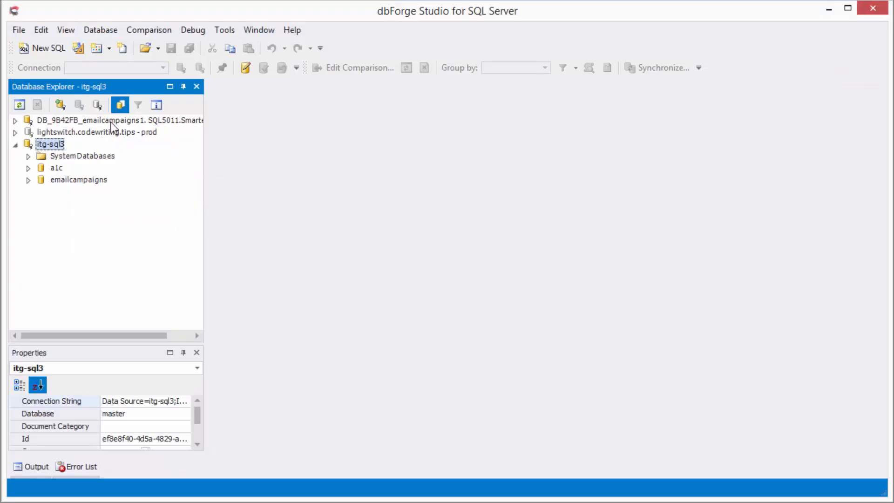
# Create a database named SharedDb on itg-sql3 and select it in Database Explorer
pyautogui.rightClick(30, 145)
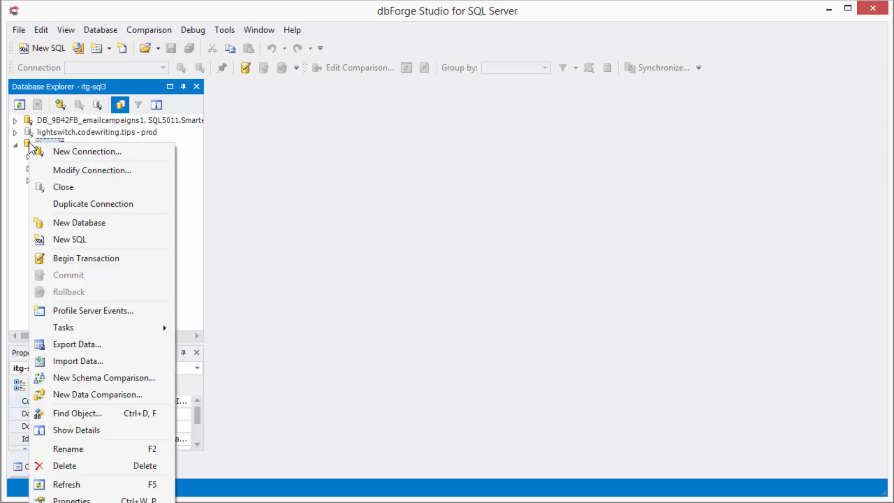
pyautogui.click(437, 13)
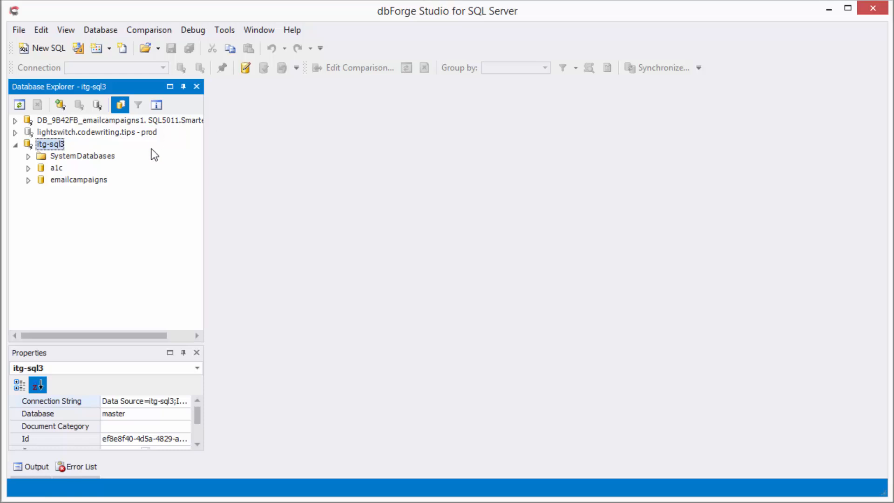
pyautogui.rightClick(29, 142)
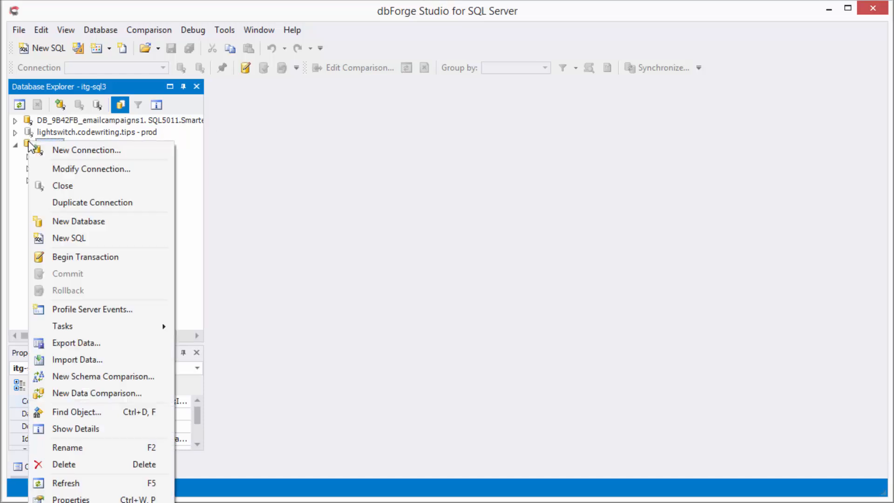
pyautogui.click(85, 222)
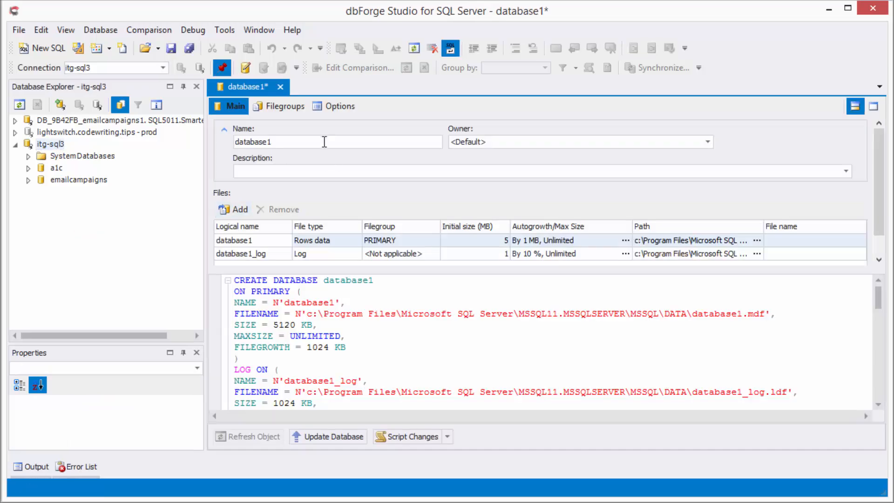
pyautogui.doubleClick(324, 140)
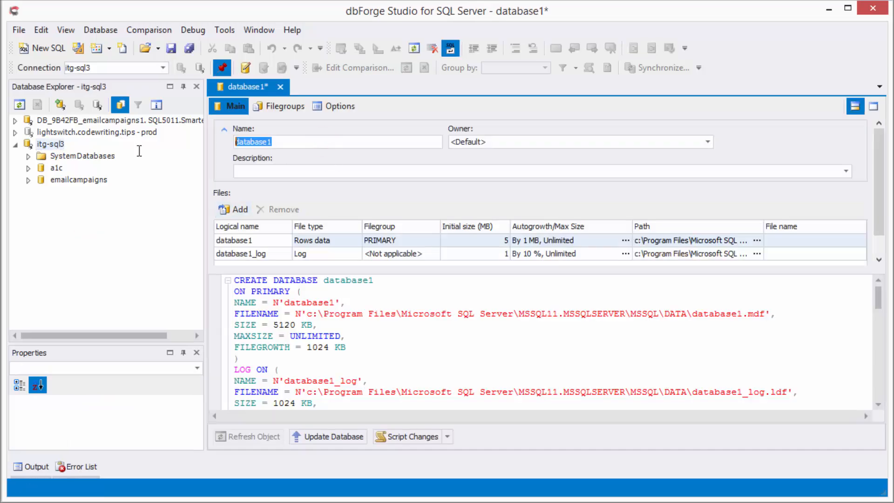
pyautogui.press('BackSpace')
pyautogui.write('SharedD')
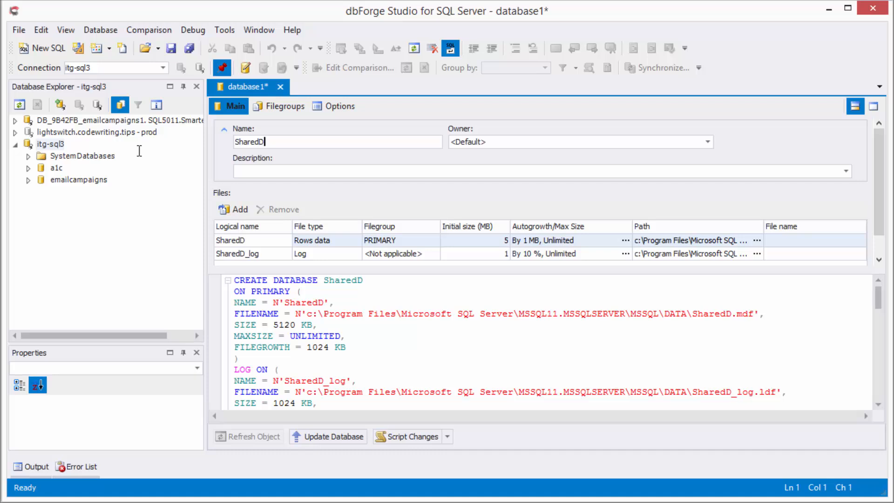
pyautogui.write('b')
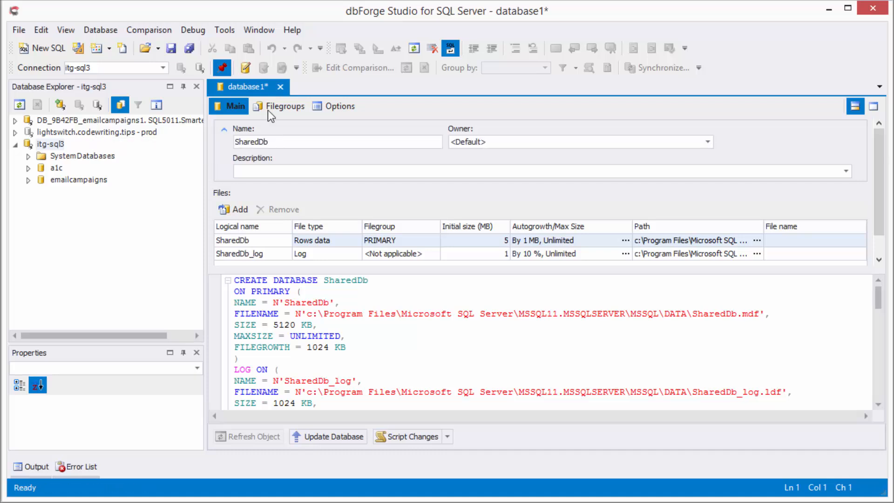
pyautogui.click(171, 48)
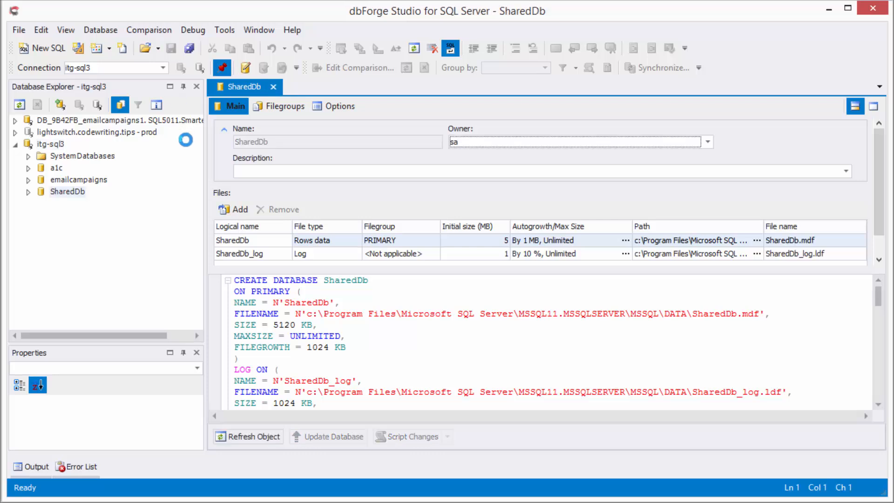
pyautogui.click(43, 195)
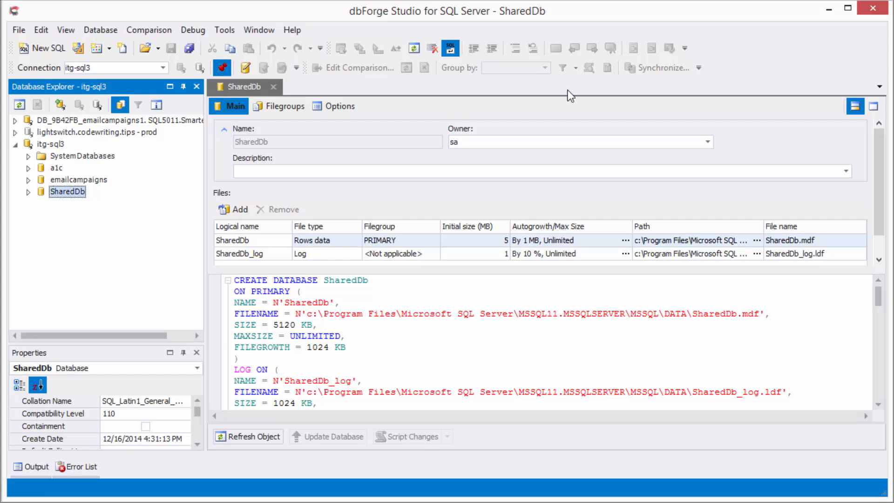
# Minimize dbForge Studio and IIS Manager to bring Visual Studio forward
pyautogui.click(832, 11)
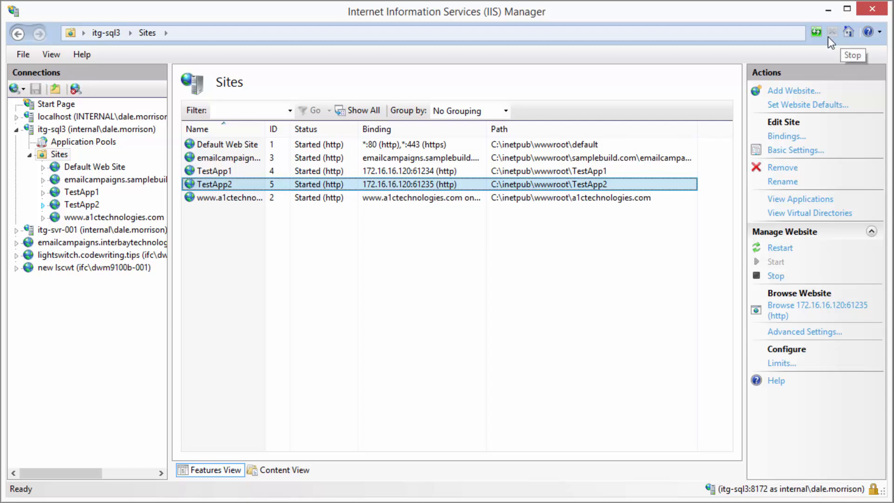
pyautogui.click(828, 9)
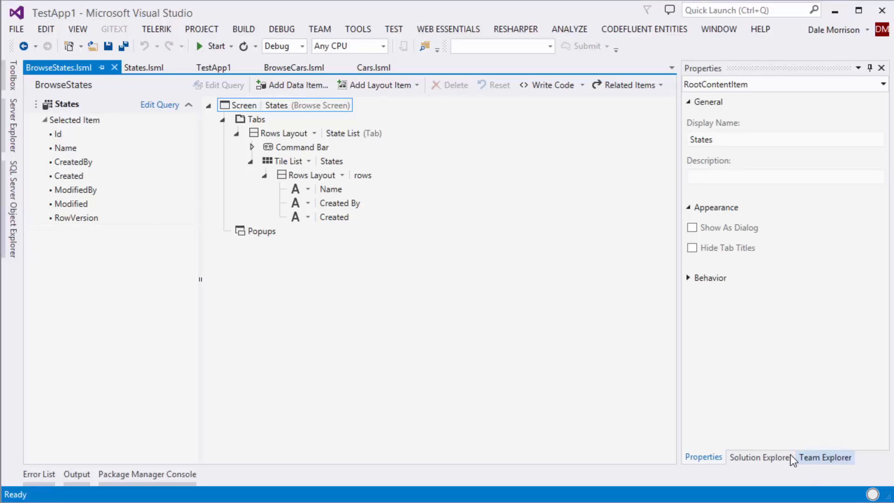
# Publish TestApp1 as a complete application to IIS Server, publishing directly to a server
pyautogui.click(215, 68)
pyautogui.click(80, 117)
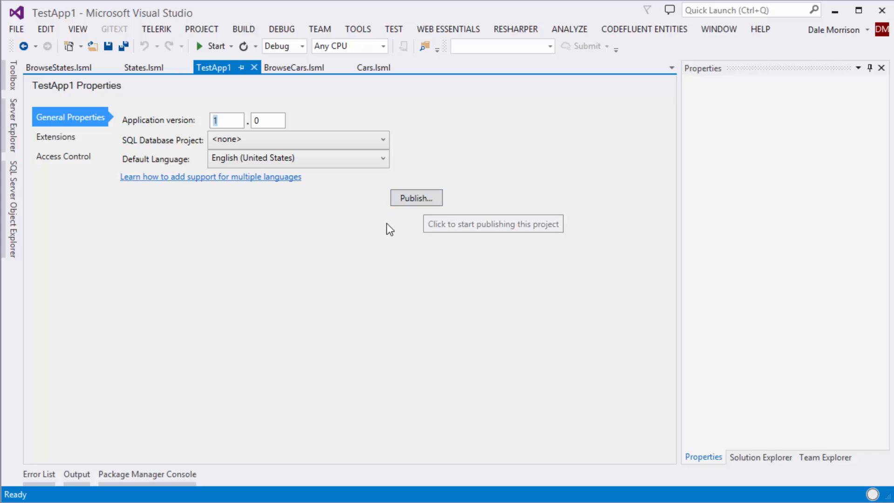
pyautogui.click(415, 199)
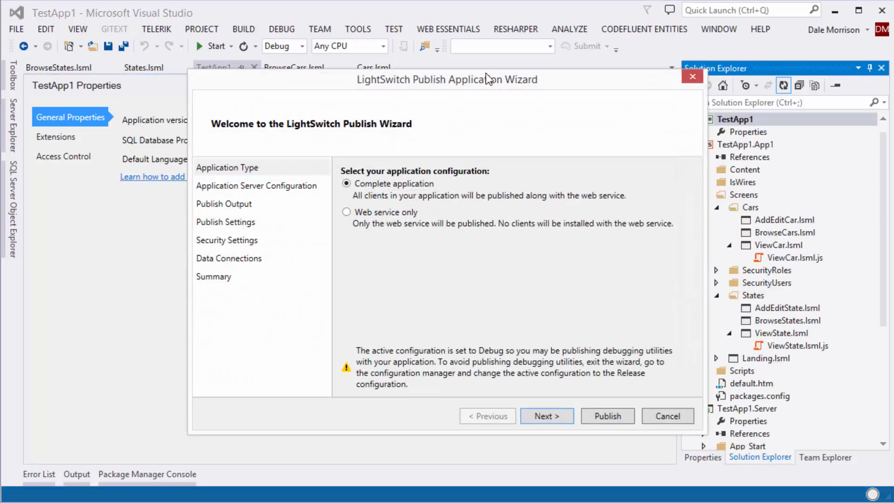
pyautogui.moveTo(484, 79); pyautogui.dragTo(396, 70)
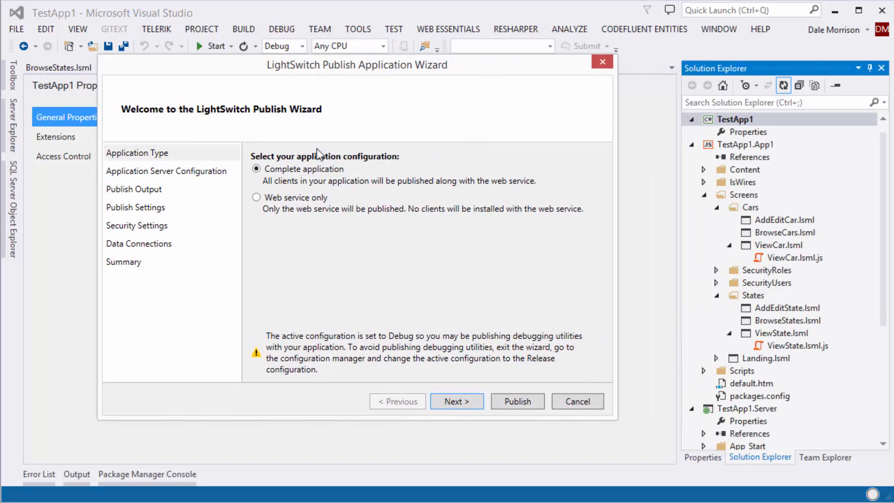
pyautogui.click(452, 402)
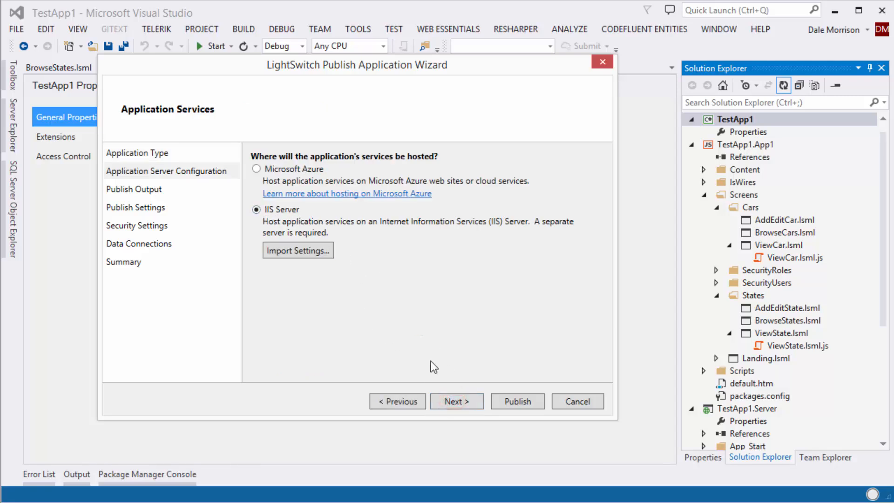
pyautogui.click(461, 403)
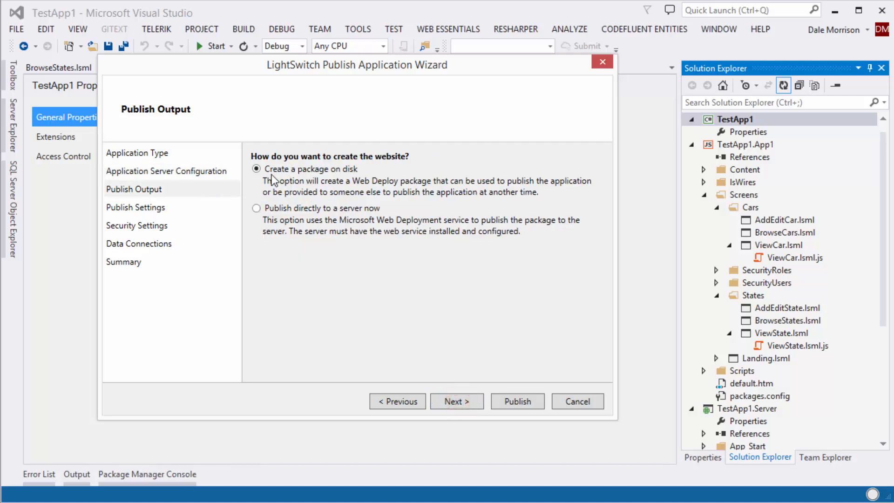
pyautogui.click(264, 209)
pyautogui.click(458, 402)
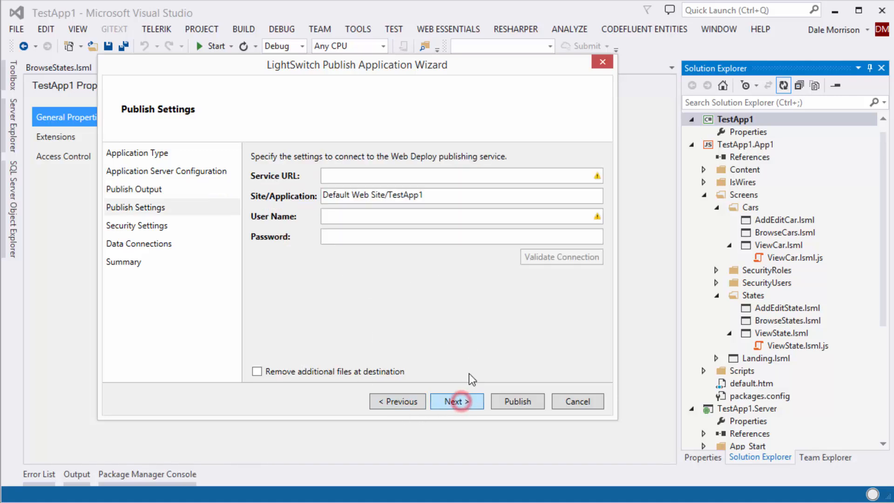
pyautogui.click(380, 179)
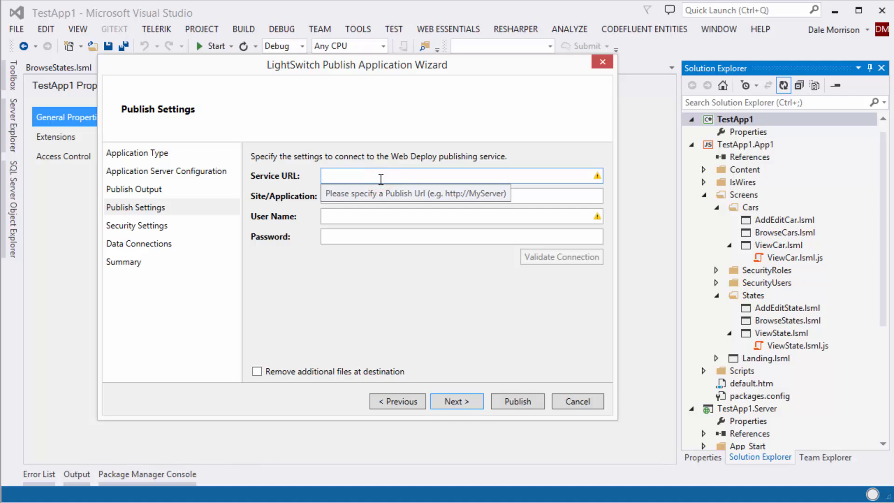
pyautogui.write('http')
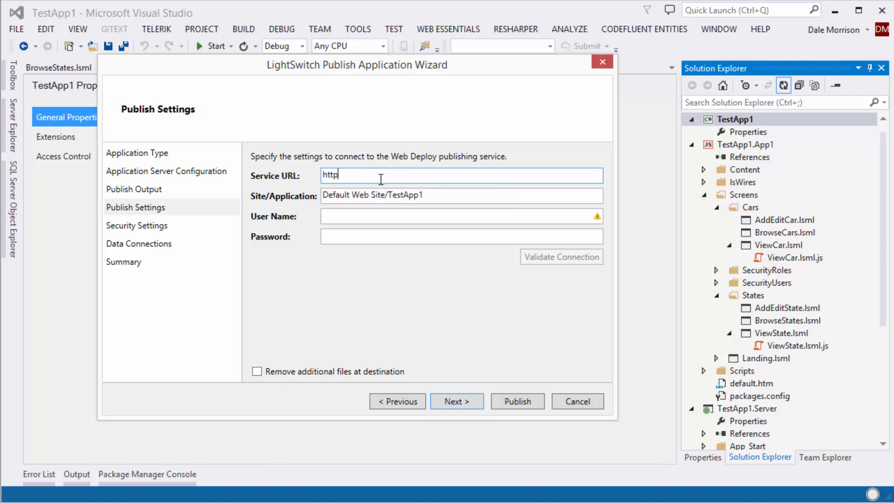
pyautogui.write('://172.16.16.120')
pyautogui.press('Tab')
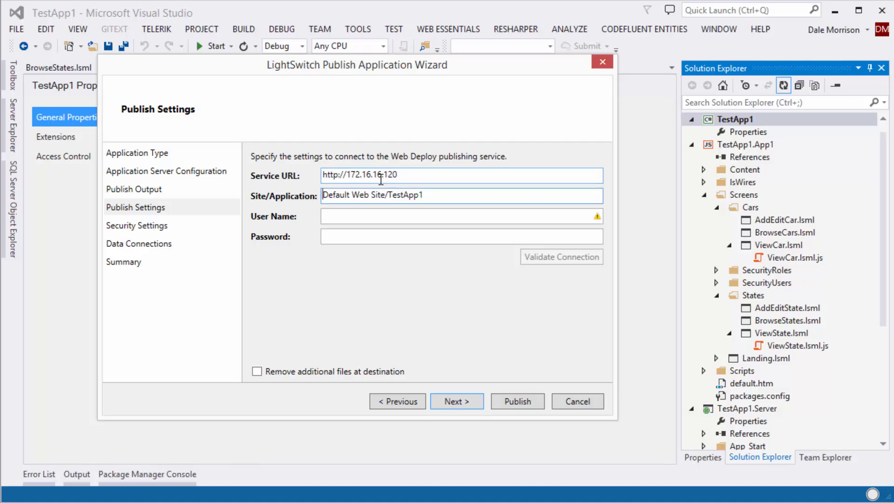
pyautogui.hotkey('shift', 'Right')
pyautogui.hotkey('shift', 'Right')
pyautogui.hotkey('shift', 'Right')
pyautogui.hotkey('shift', 'Right')
pyautogui.hotkey('shift', 'Right')
pyautogui.hotkey('shift', 'Right')
pyautogui.hotkey('shift', 'Right')
pyautogui.hotkey('shift', 'Right')
pyautogui.hotkey('shift', 'Right')
pyautogui.hotkey('shift', 'Right')
pyautogui.hotkey('shift', 'Right')
pyautogui.hotkey('shift', 'Right')
pyautogui.hotkey('shift', 'Right')
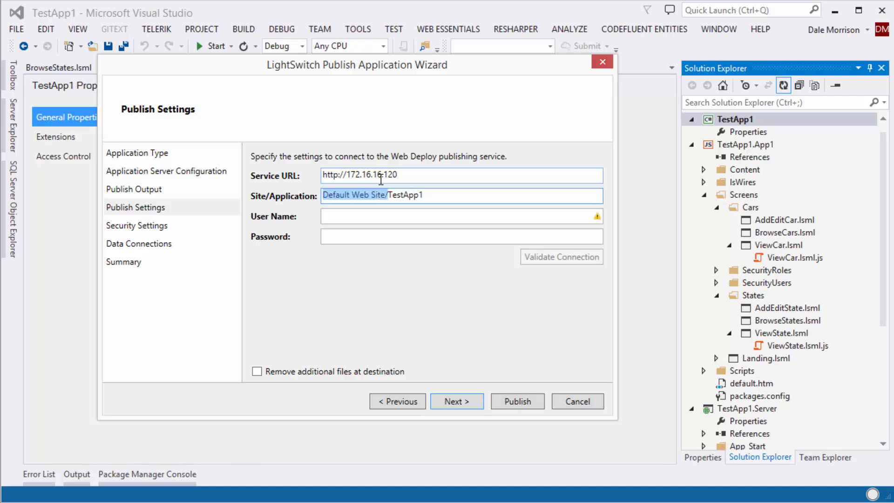
pyautogui.press('Delete')
# Enter the domain user name and password, validate the connection successfully, and continue
pyautogui.press('Tab')
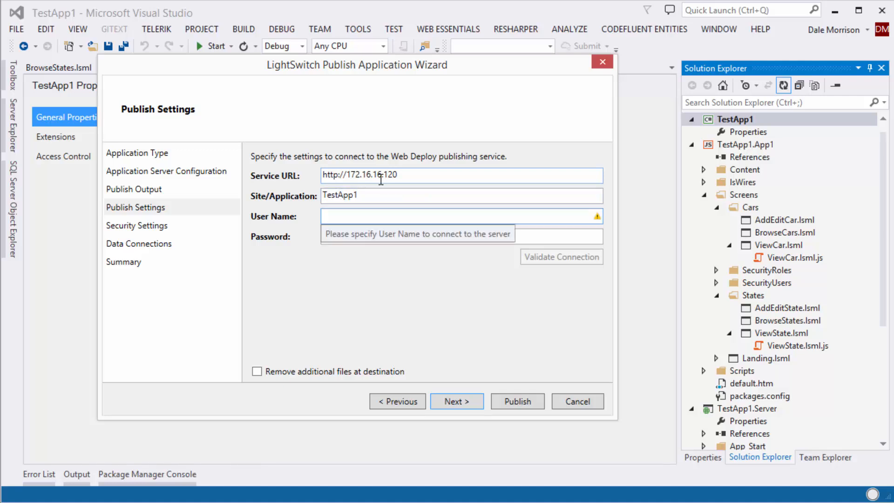
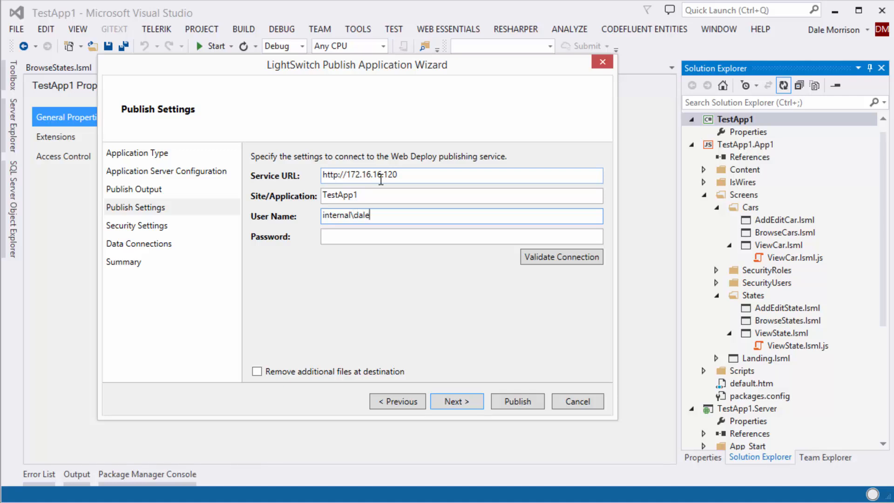
pyautogui.press('Tab')
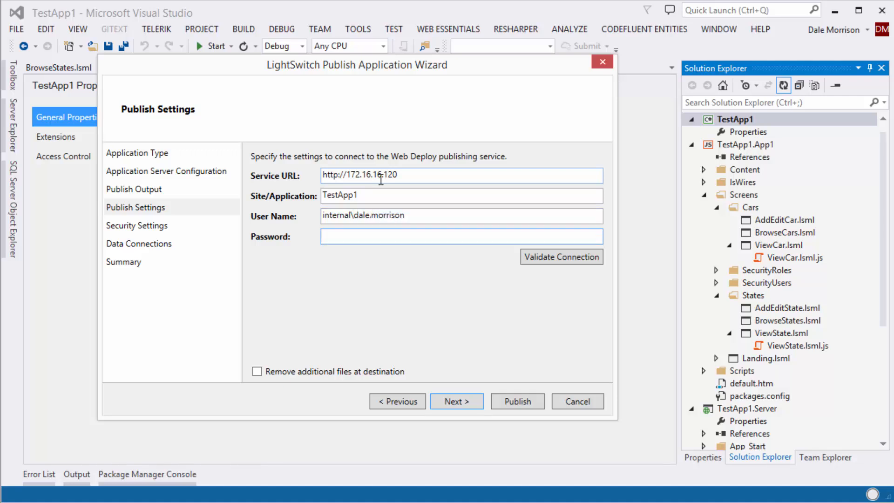
pyautogui.write('************')
pyautogui.click(561, 256)
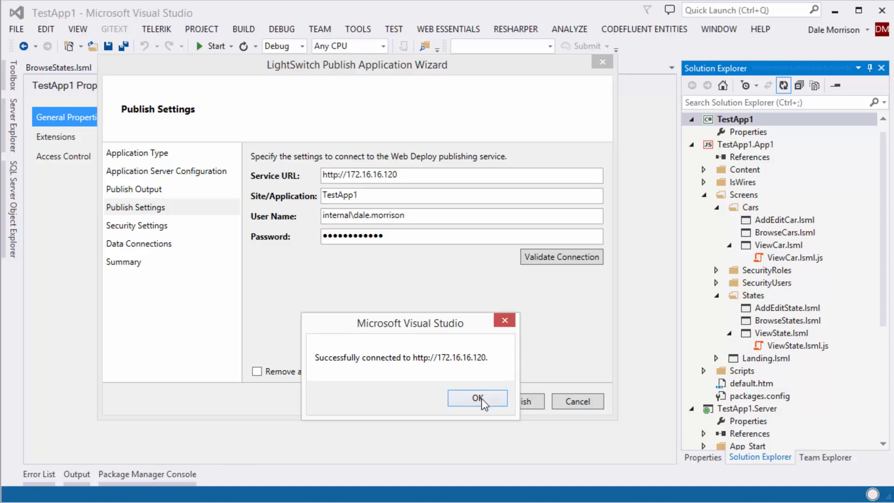
pyautogui.click(481, 398)
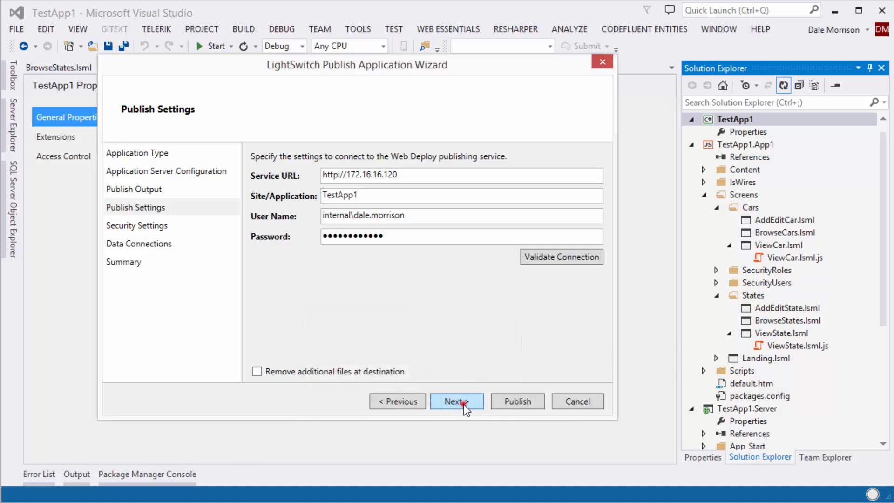
pyautogui.click(462, 403)
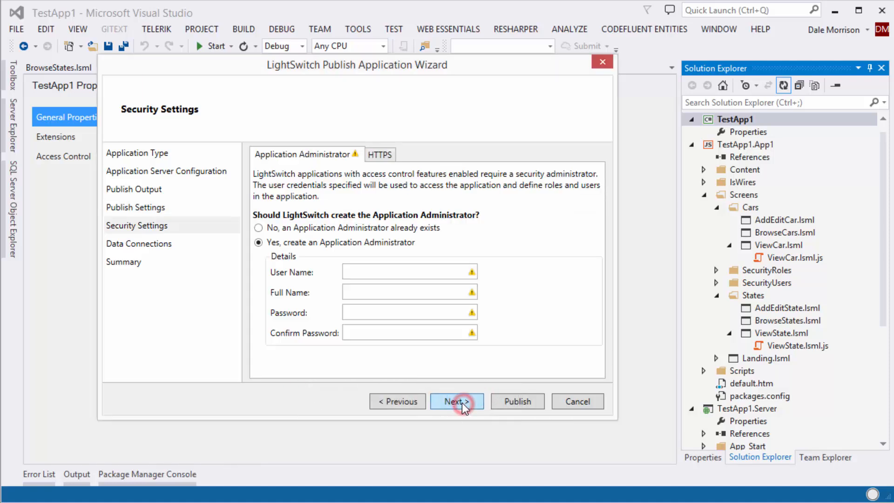
# Set the security settings so HTTPS is not required
pyautogui.click(384, 157)
pyautogui.click(258, 213)
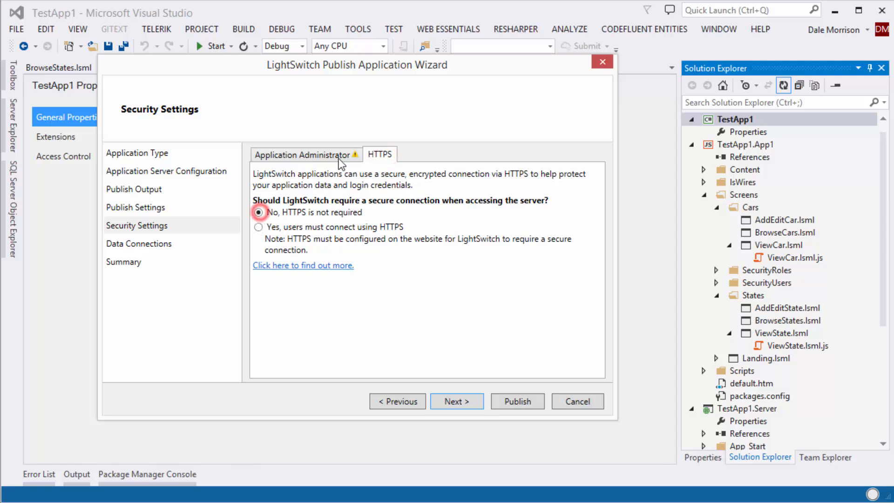
pyautogui.click(314, 155)
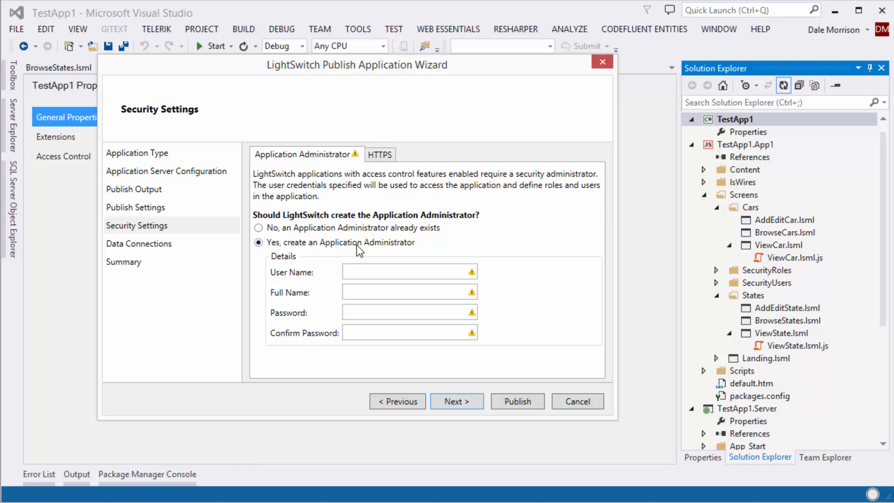
# Define administrator App1Admin, full name 'App1 Admin', with a confirmed password, then continue
pyautogui.click(380, 272)
pyautogui.write('Ap')
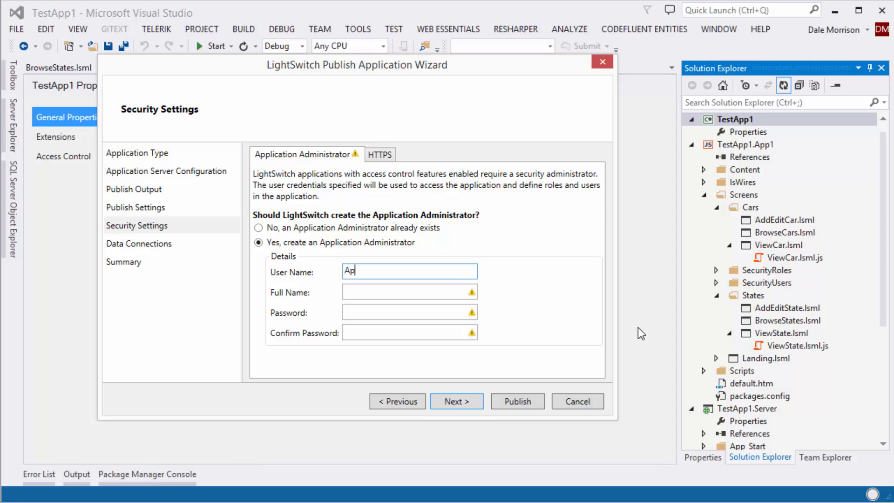
pyautogui.write('p1Admin')
pyautogui.press('Tab')
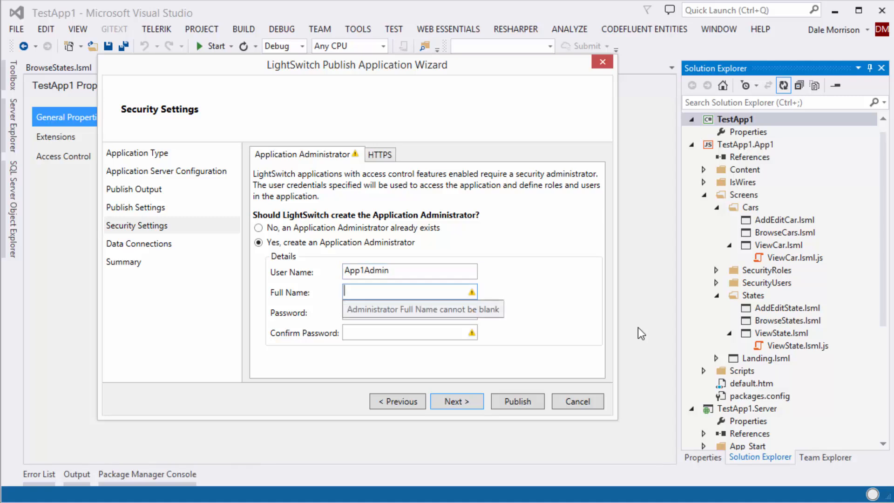
pyautogui.write('App1 Admin')
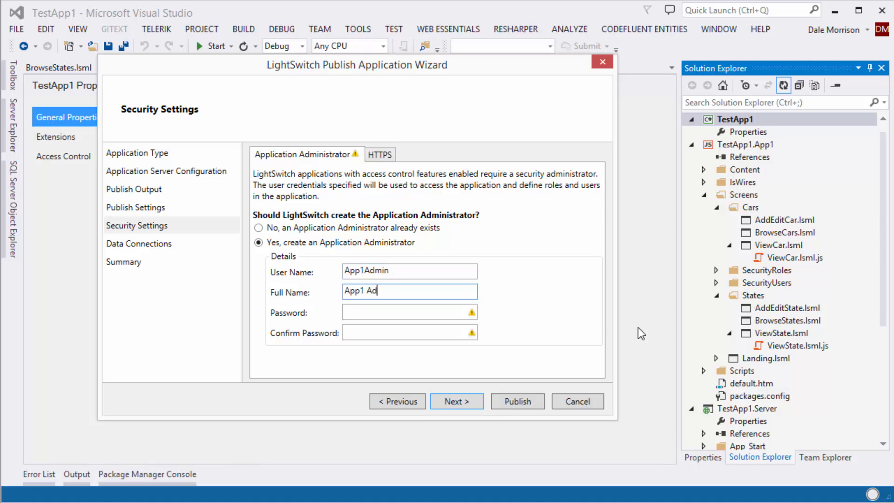
pyautogui.press('Tab')
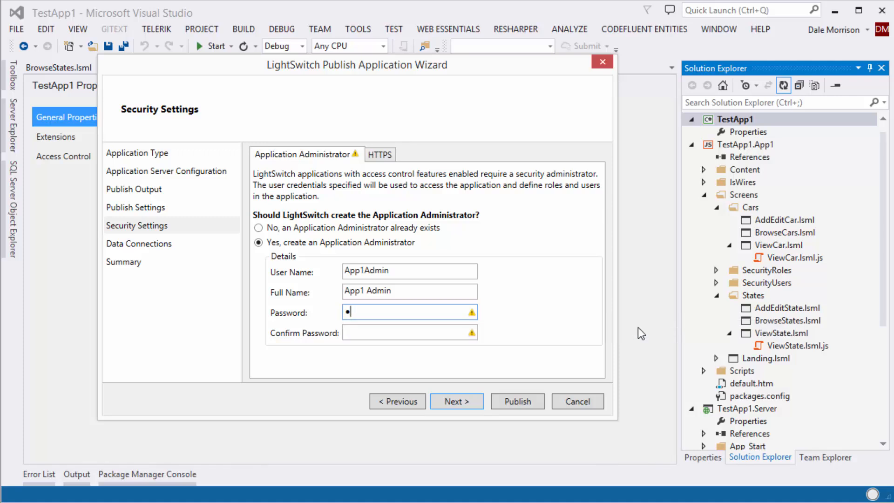
pyautogui.write('************')
pyautogui.press('Tab')
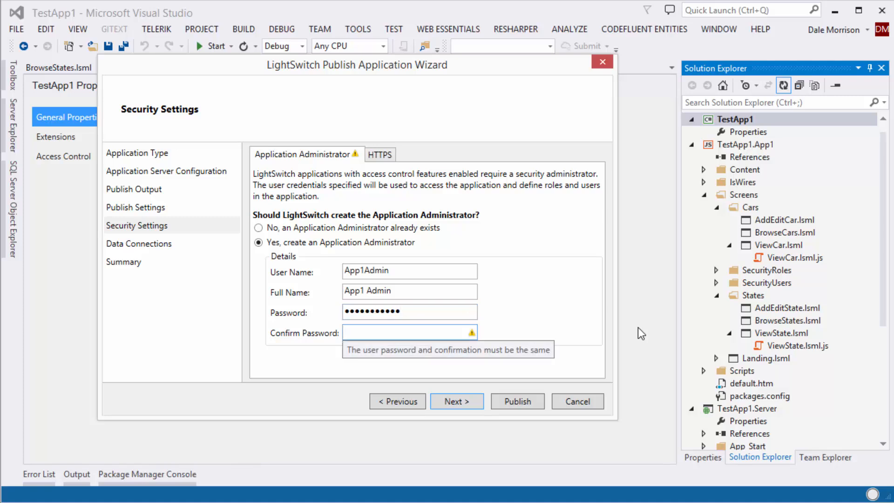
pyautogui.write('******')
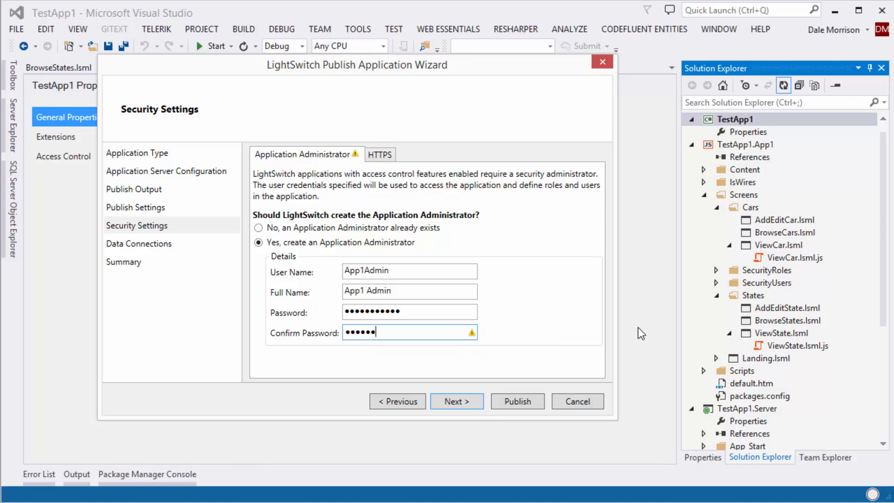
pyautogui.write('****')
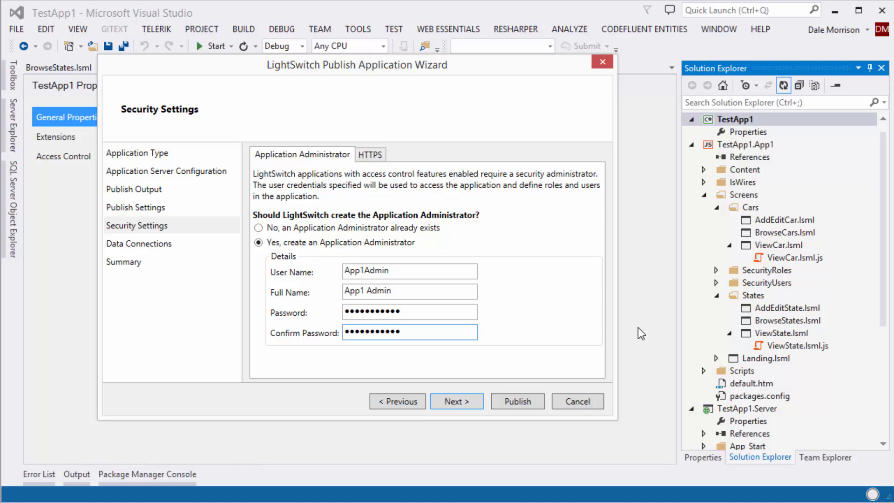
pyautogui.click(456, 401)
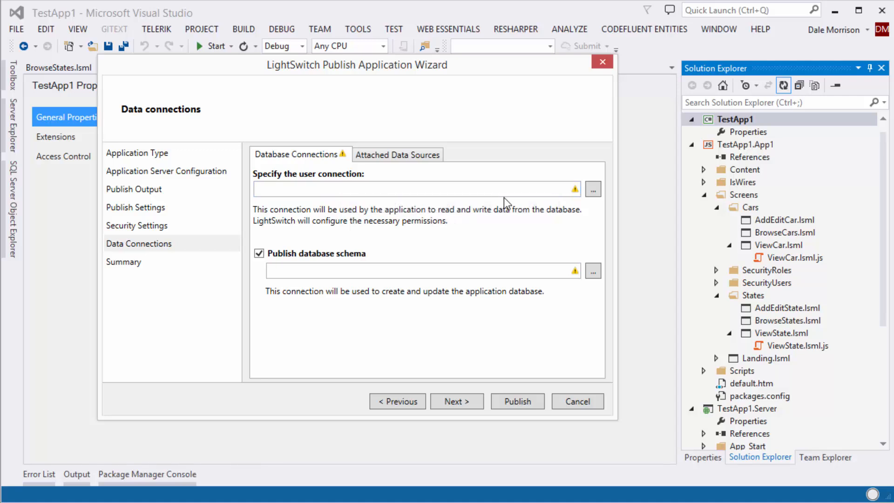
# Point the user connection at server itg-sql3 using SQL login sa with a saved password
pyautogui.click(593, 188)
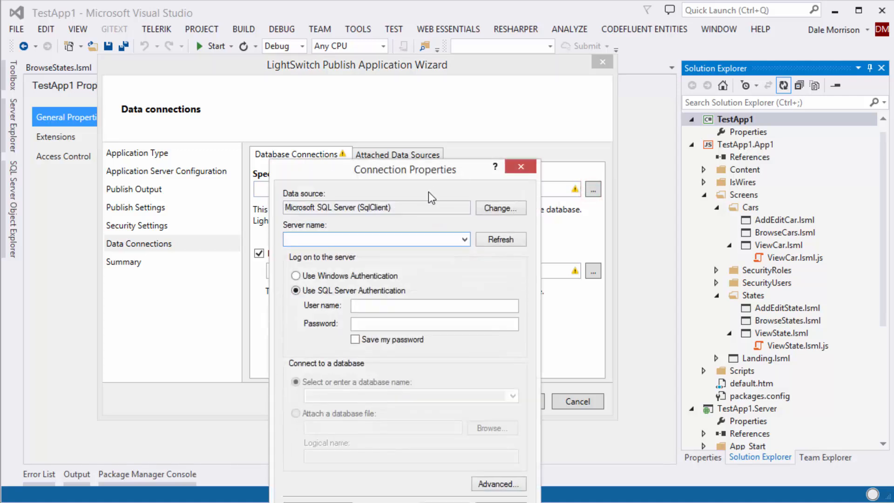
pyautogui.moveTo(412, 117); pyautogui.dragTo(340, 77)
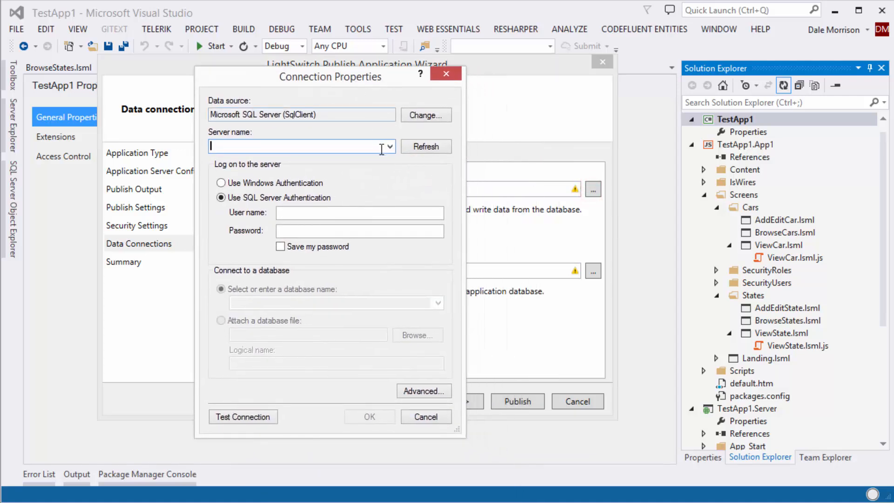
pyautogui.click(367, 148)
pyautogui.write('itg-sql3')
pyautogui.click(304, 211)
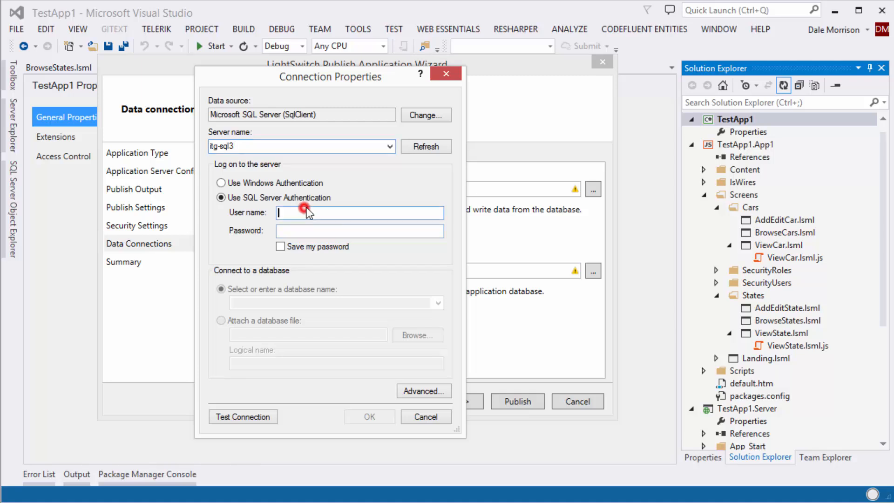
pyautogui.write('sa')
pyautogui.press('Tab')
pyautogui.write('•••••')
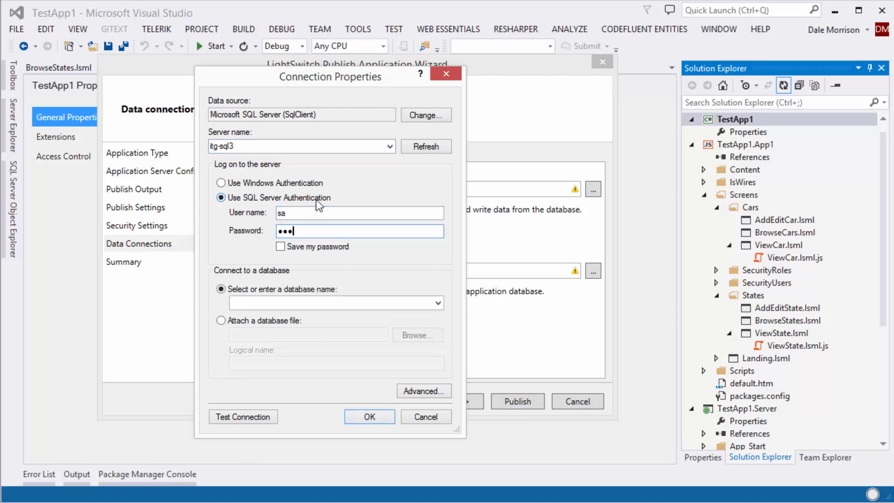
pyautogui.write('••••')
pyautogui.click(283, 248)
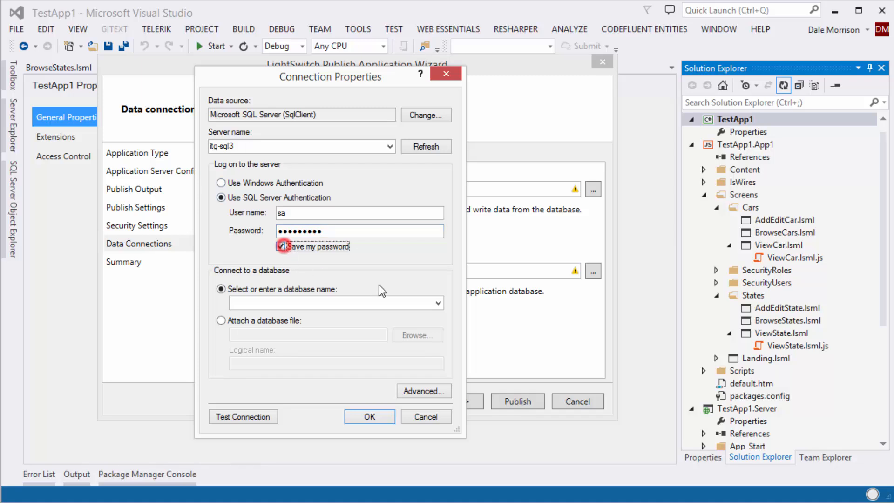
# Choose the SharedDb database, test the connection successfully, and accept the settings
pyautogui.click(438, 303)
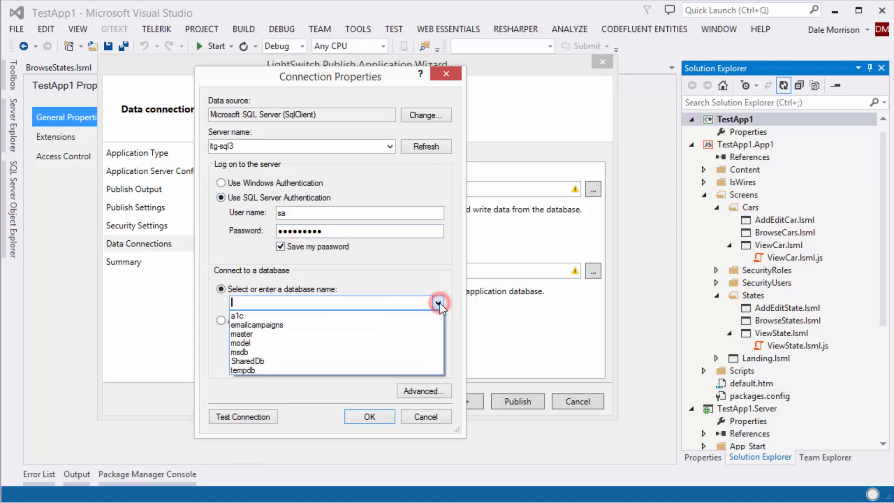
pyautogui.click(315, 361)
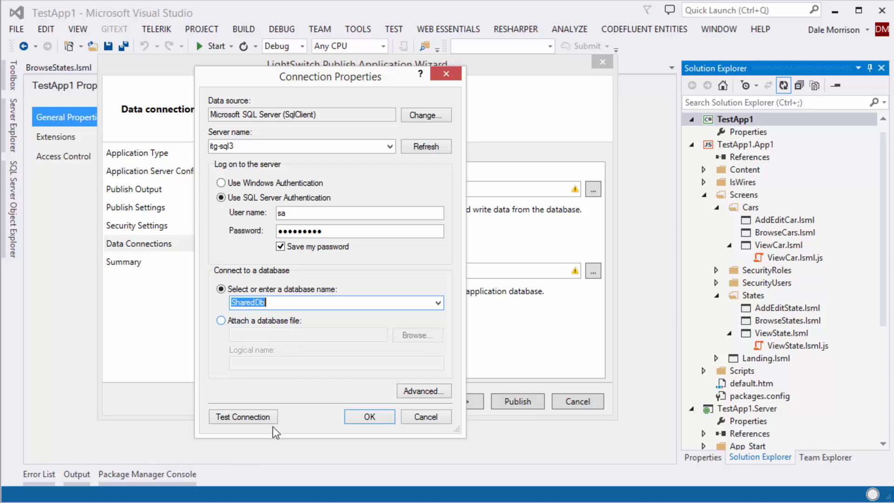
pyautogui.click(255, 413)
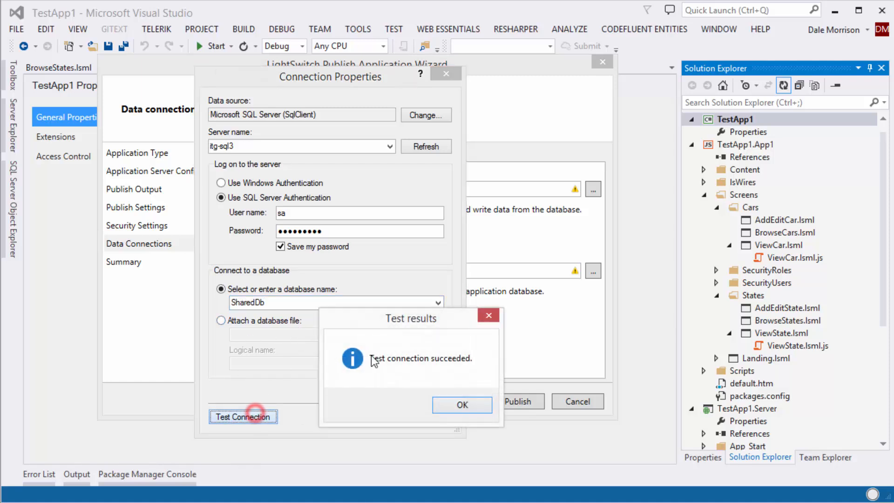
pyautogui.click(474, 404)
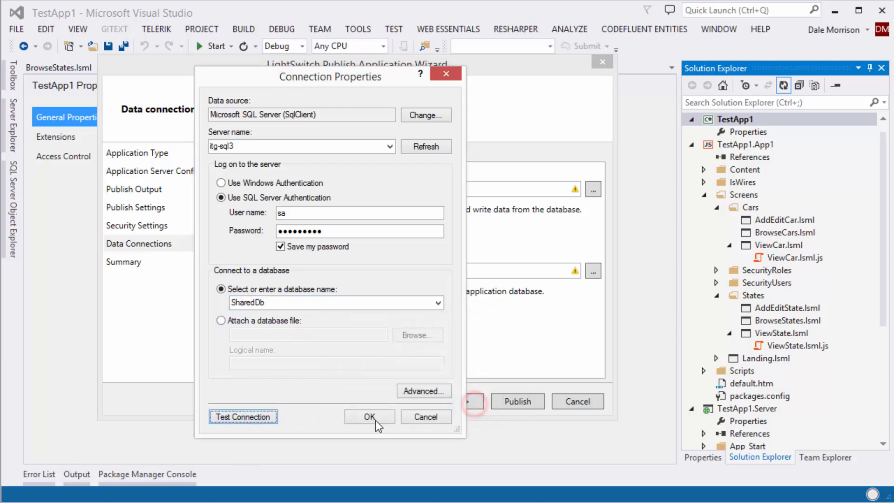
pyautogui.click(370, 417)
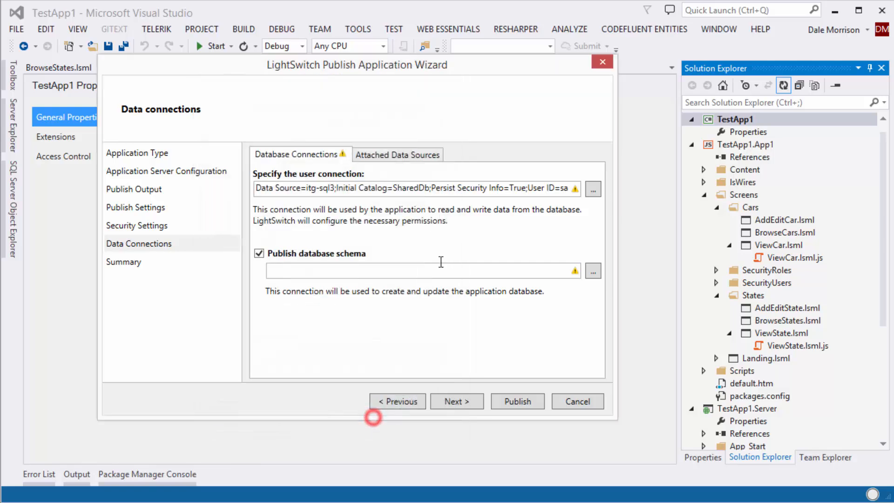
# Copy the SharedDb user connection string into the database schema connection field
pyautogui.click(427, 188)
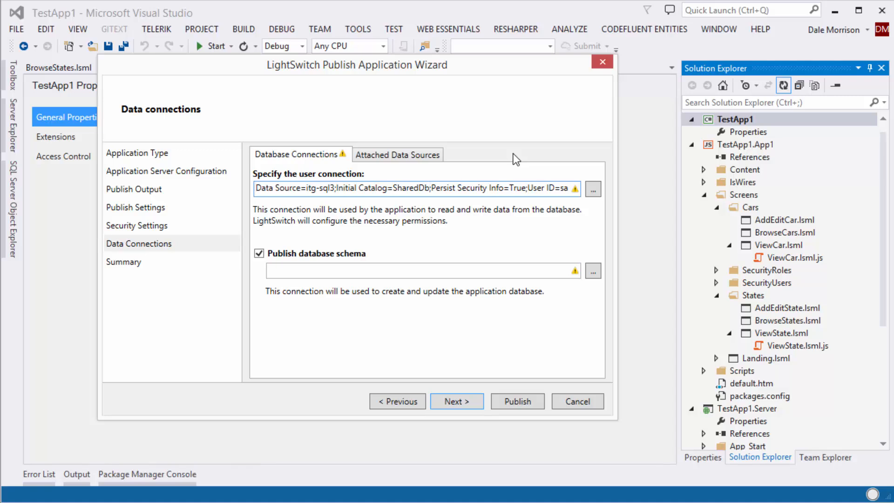
pyautogui.hotkey('ctrl', 'a')
pyautogui.hotkey('ctrl', 'c')
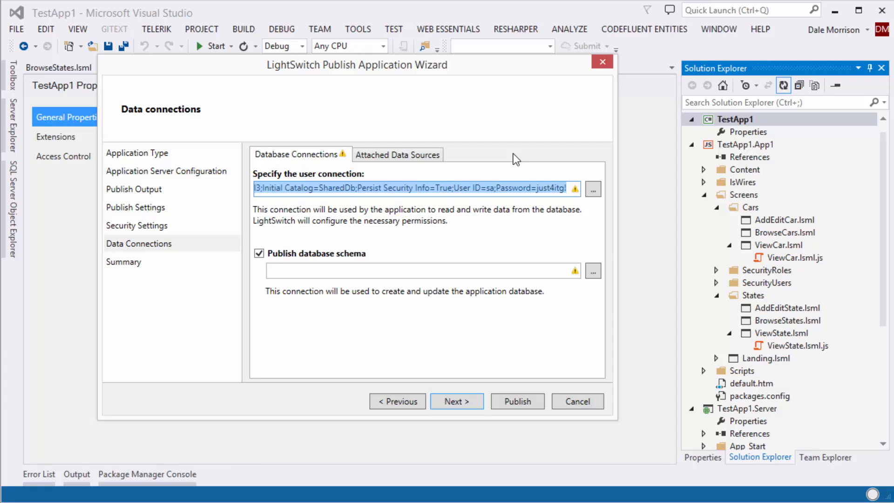
pyautogui.press('Tab')
pyautogui.press('Tab')
pyautogui.press('Tab')
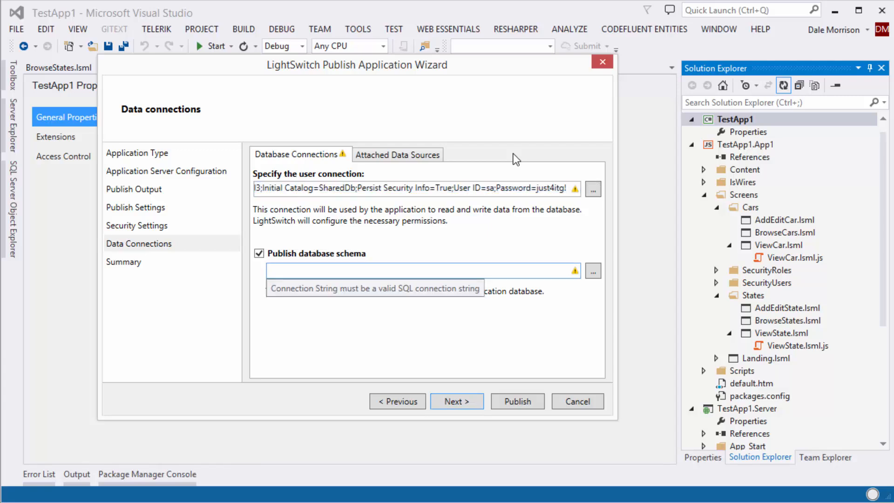
pyautogui.hotkey('ctrl', 'v')
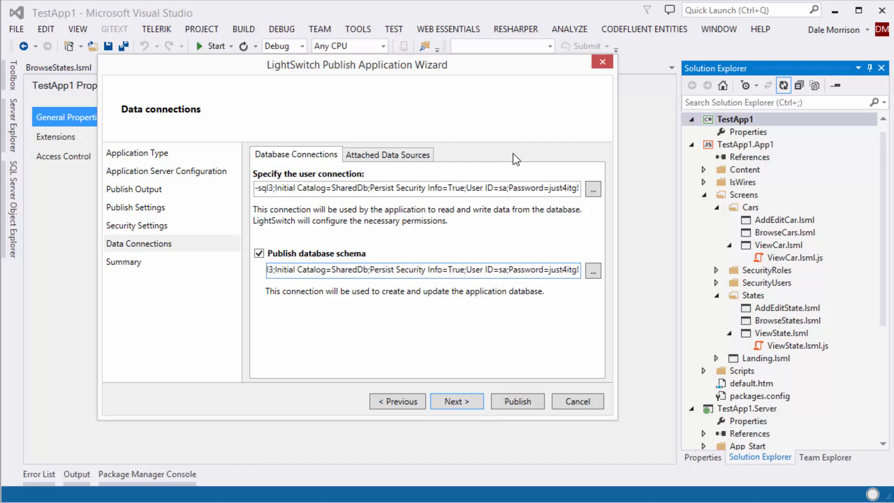
pyautogui.click(384, 156)
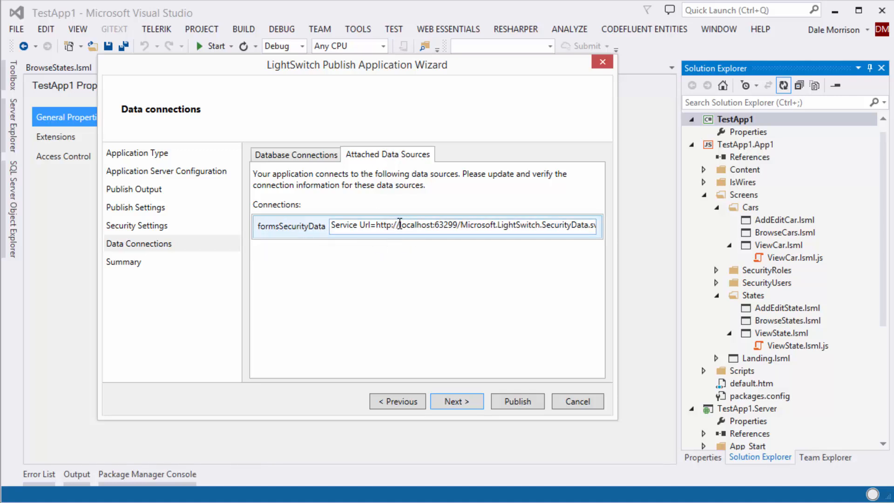
# Replace localhost:63299 with 172.16.16.120 and append the App1Admin user name and password
pyautogui.moveTo(398, 225); pyautogui.dragTo(457, 225)
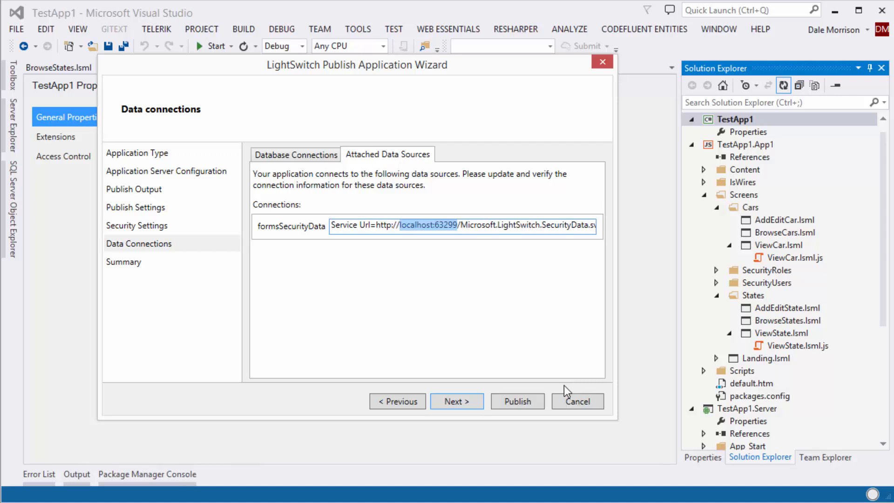
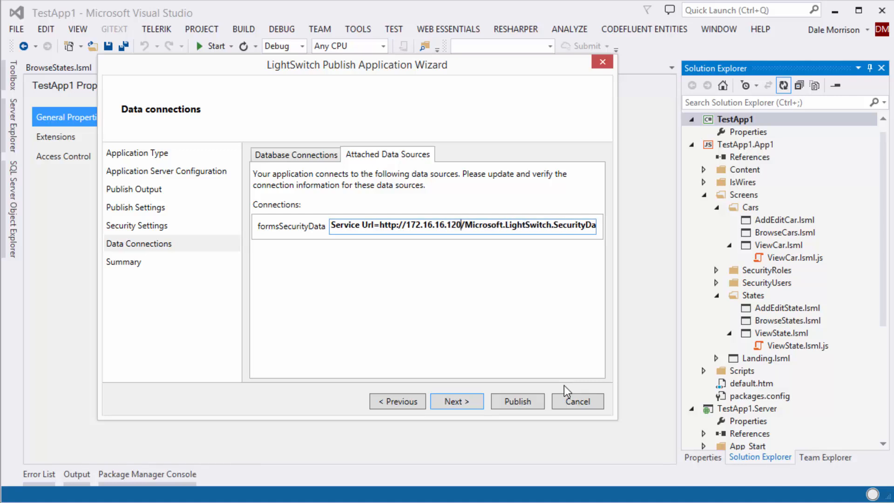
pyautogui.press('Right')
pyautogui.press('Right')
pyautogui.press('Right')
pyautogui.press('Right')
pyautogui.press('Right')
pyautogui.press('Right')
pyautogui.press('Right')
pyautogui.press('Right')
pyautogui.press('Right')
pyautogui.press('Right')
pyautogui.press('Right')
pyautogui.press('Right')
pyautogui.press('Right')
pyautogui.press('Right')
pyautogui.press('Right')
pyautogui.press('Right')
pyautogui.press('Right')
pyautogui.press('Right')
pyautogui.press('Right')
pyautogui.press('Right')
pyautogui.press('End')
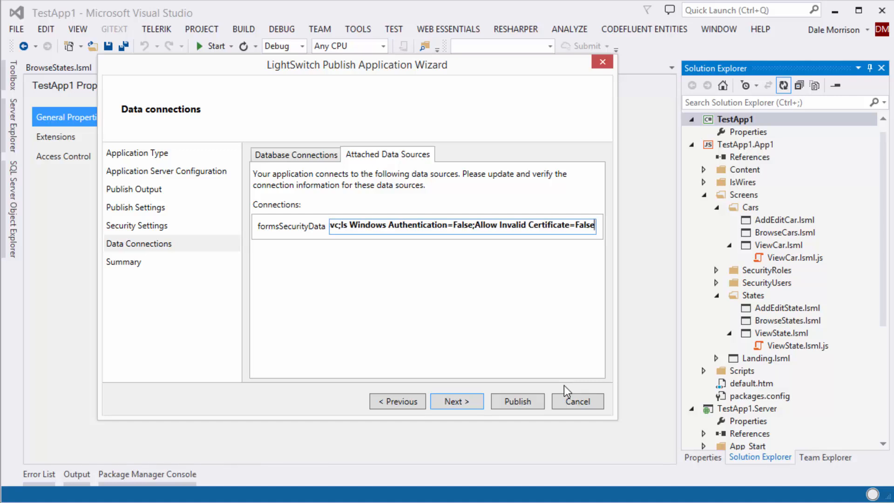
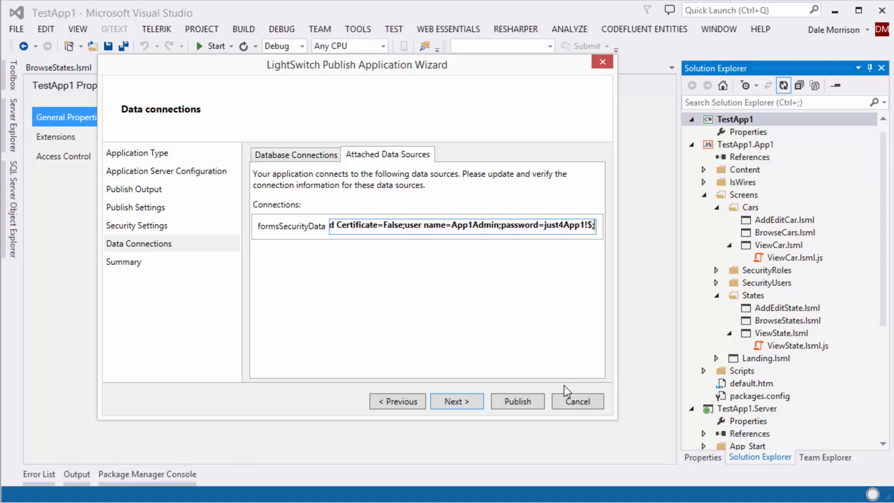
# Replace the semicolon after the server IP with a colon
pyautogui.click(511, 226)
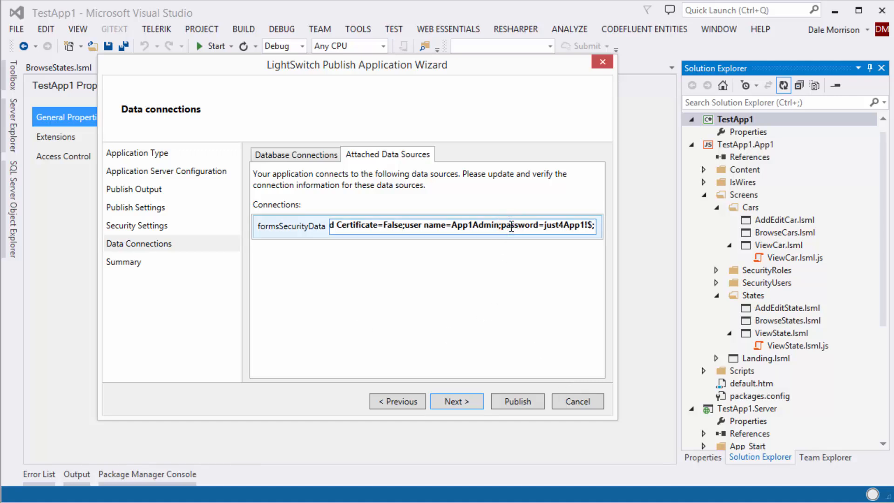
pyautogui.press('Home')
pyautogui.press('Right')
pyautogui.press('Right')
pyautogui.press('Right')
pyautogui.press('Right')
pyautogui.press('Right')
pyautogui.press('Right')
pyautogui.press('Right')
pyautogui.press('Right')
pyautogui.press('Right')
pyautogui.press('Right')
pyautogui.press('Right')
pyautogui.press('Right')
pyautogui.press('Right')
pyautogui.press('Right')
pyautogui.press('Right')
pyautogui.press('Right')
pyautogui.press('Right')
pyautogui.press('Right')
pyautogui.press('Right')
pyautogui.press('Right')
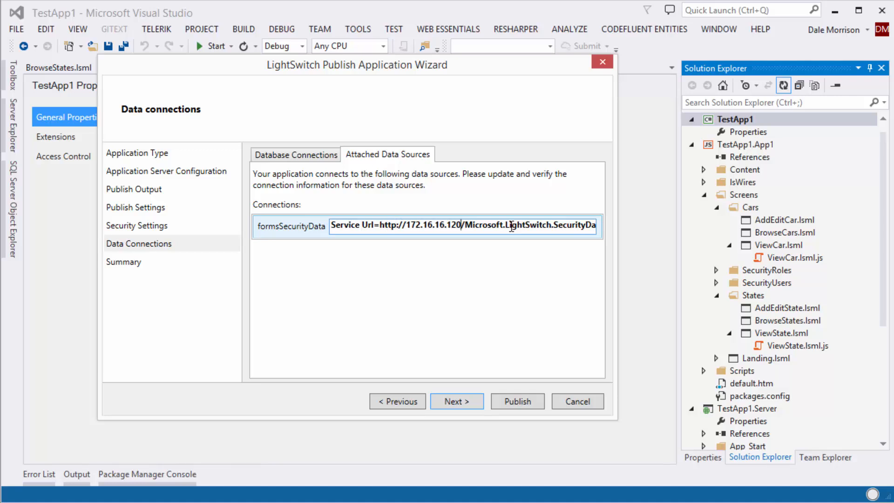
pyautogui.write(':')
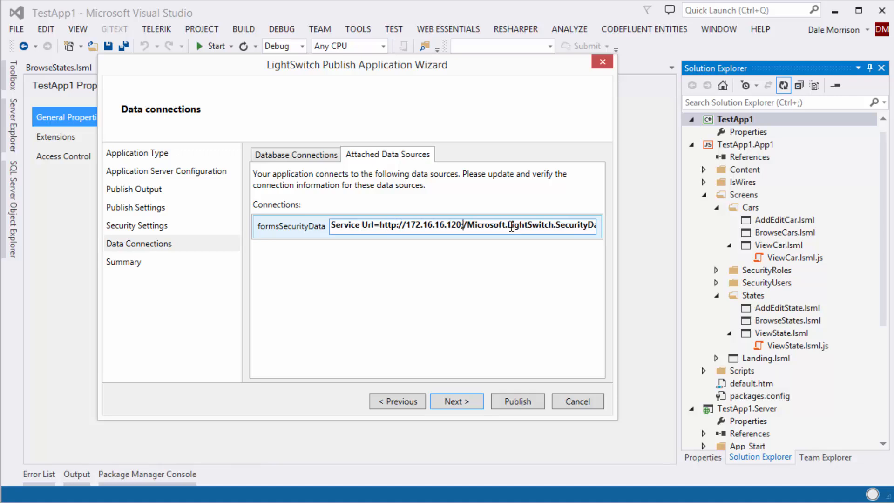
pyautogui.press('BackSpace')
pyautogui.write(':')
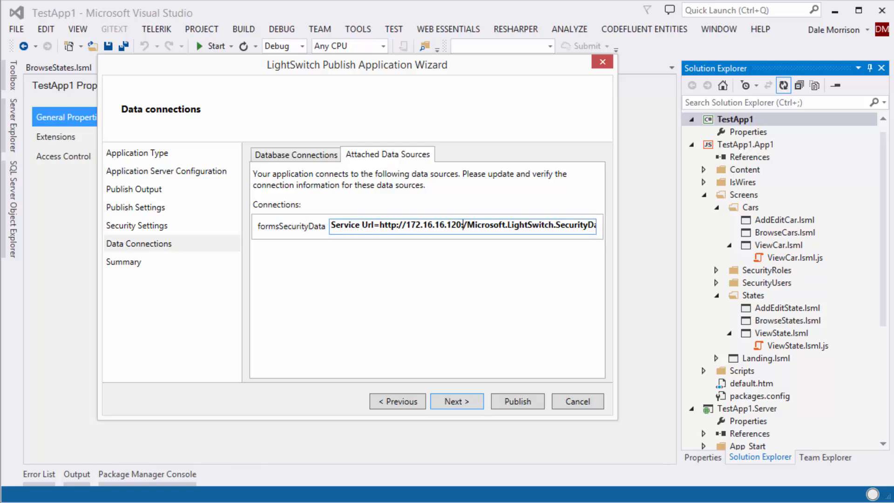
# Check TestApp1's port in IIS Manager, then minimize it
pyautogui.hotkey('alt', 'Tab')
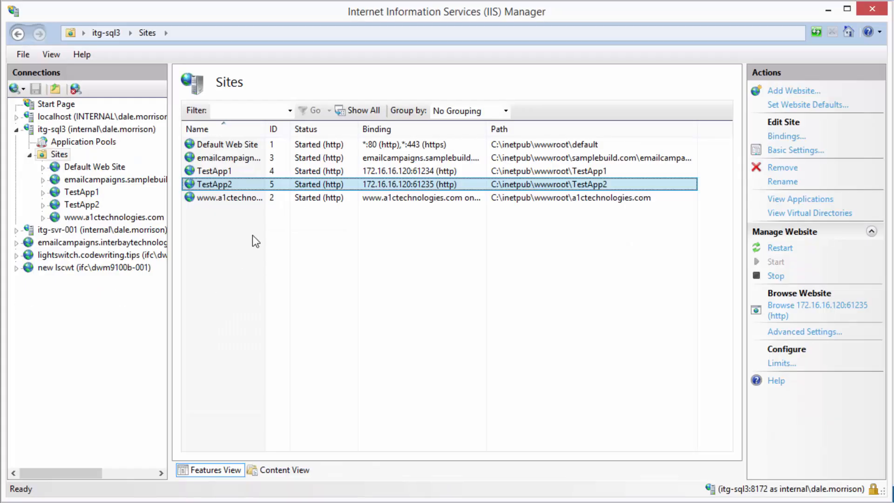
pyautogui.click(208, 172)
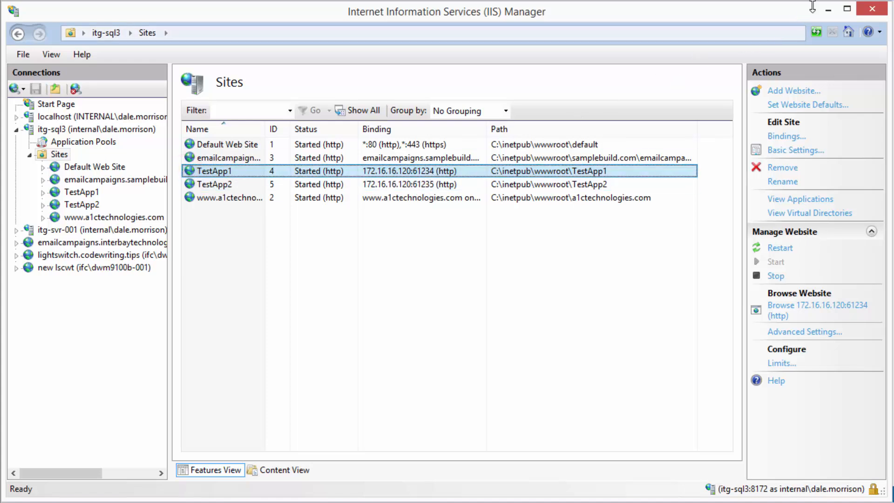
pyautogui.click(828, 9)
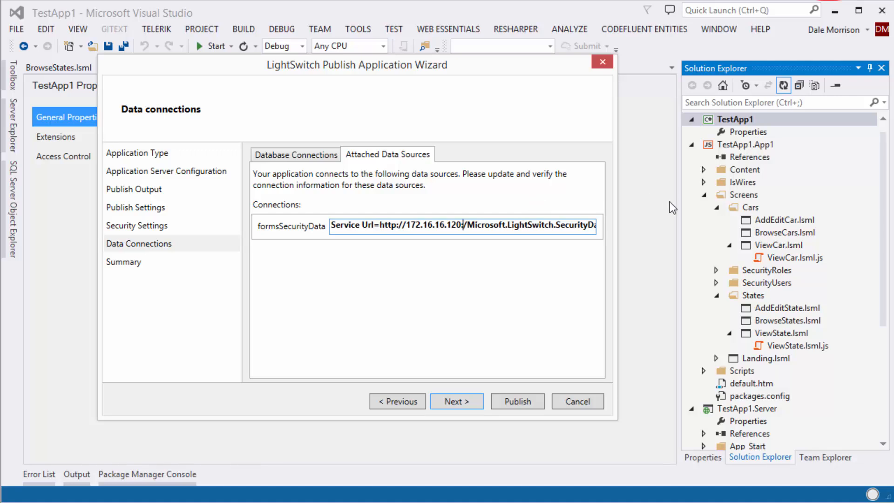
# Add port 61234 to the service URL, publish TestApp1, and confirm success in the Output log
pyautogui.write('61234')
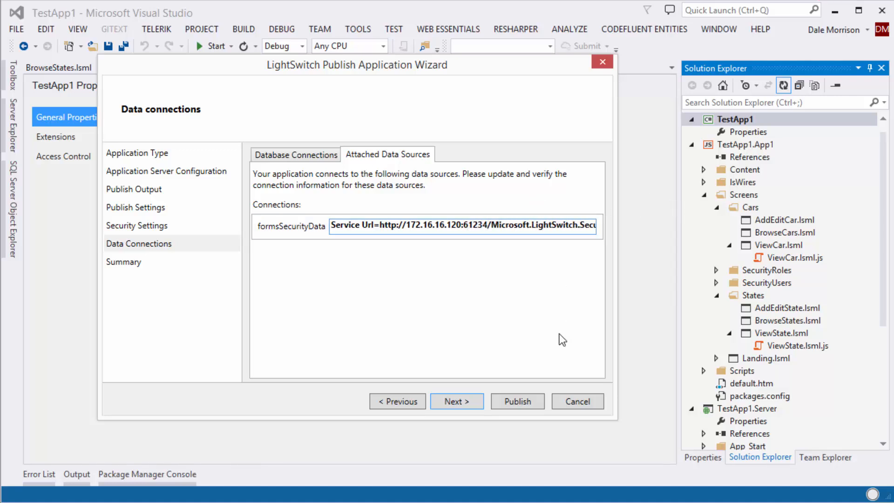
pyautogui.click(457, 399)
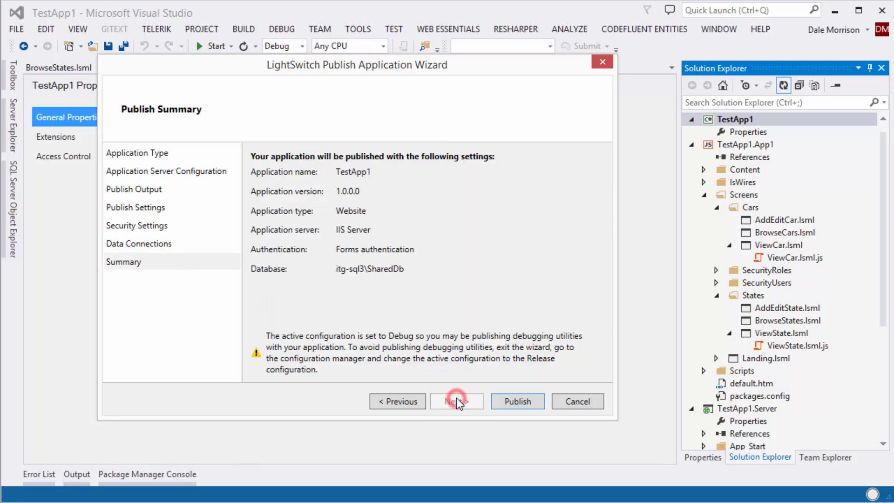
pyautogui.click(518, 401)
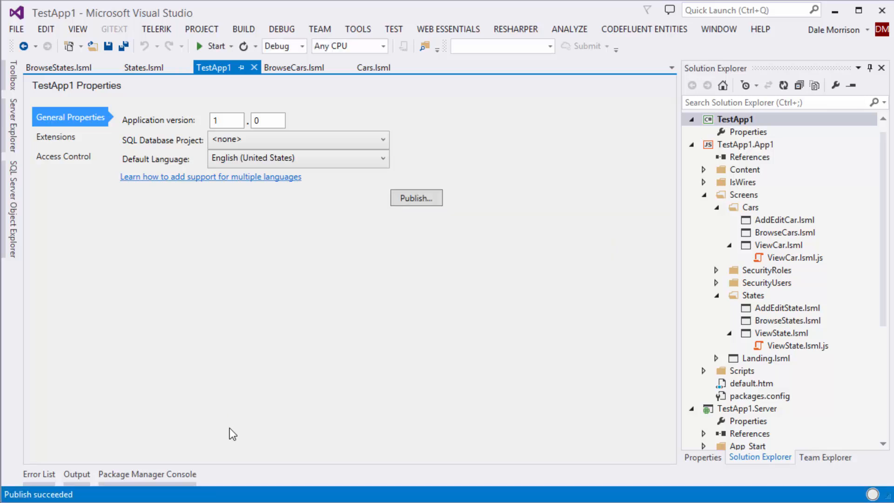
pyautogui.click(75, 475)
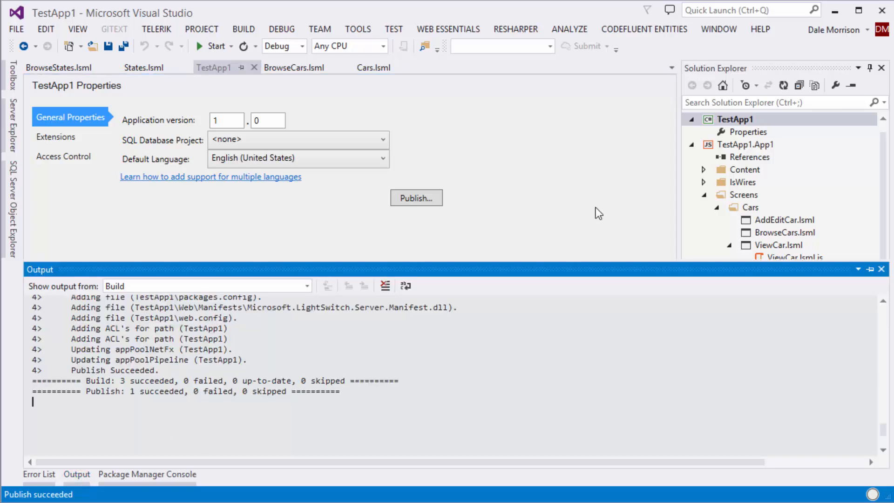
pyautogui.click(513, 188)
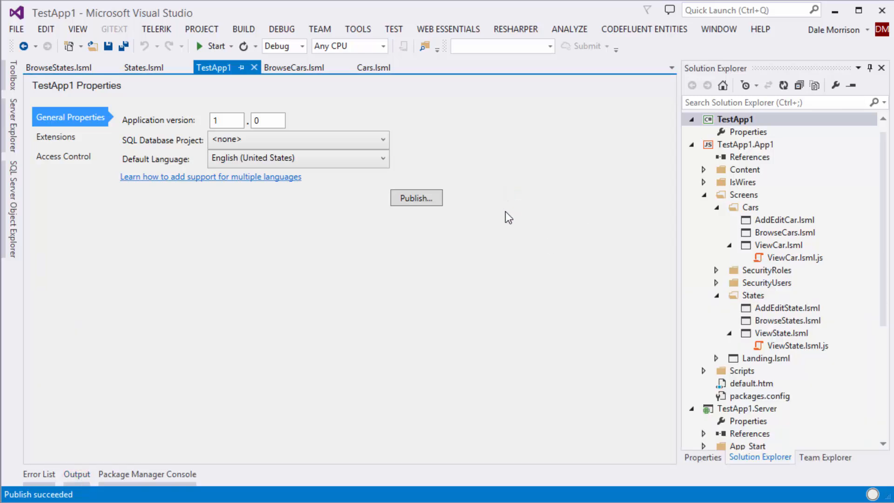
# Switch to the TestApp2 window and start Publish from its General Properties
pyautogui.click(834, 7)
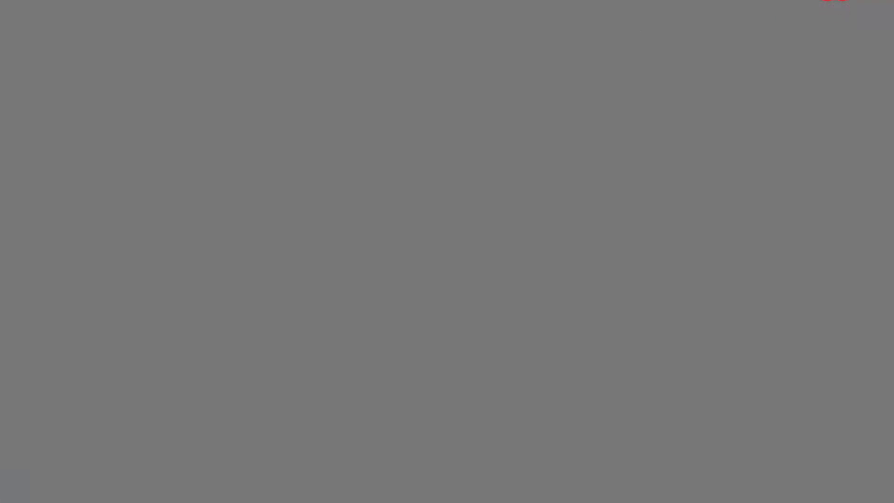
pyautogui.click(47, 500)
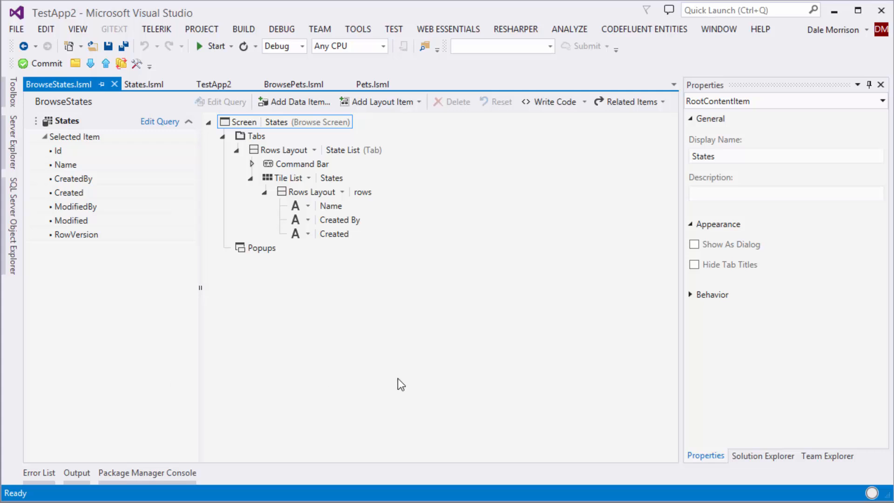
pyautogui.click(204, 85)
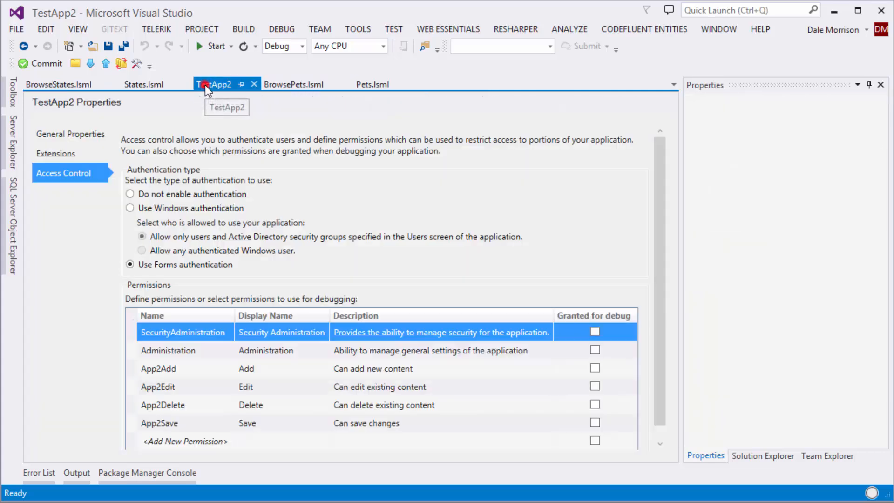
pyautogui.click(64, 133)
pyautogui.click(409, 214)
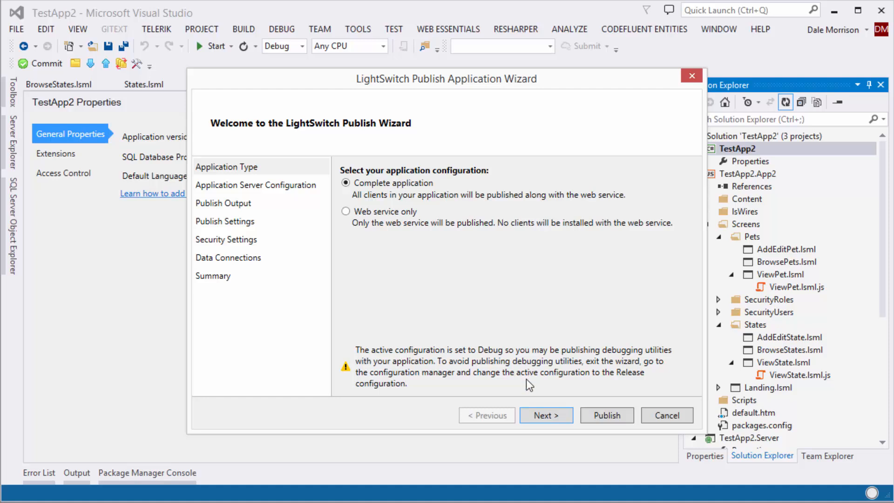
# Choose to publish the application directly to a server
pyautogui.click(550, 414)
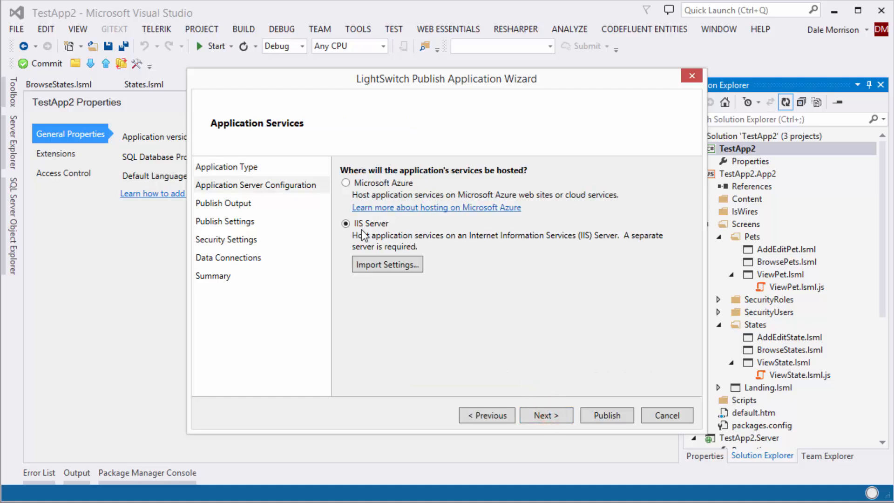
pyautogui.click(558, 415)
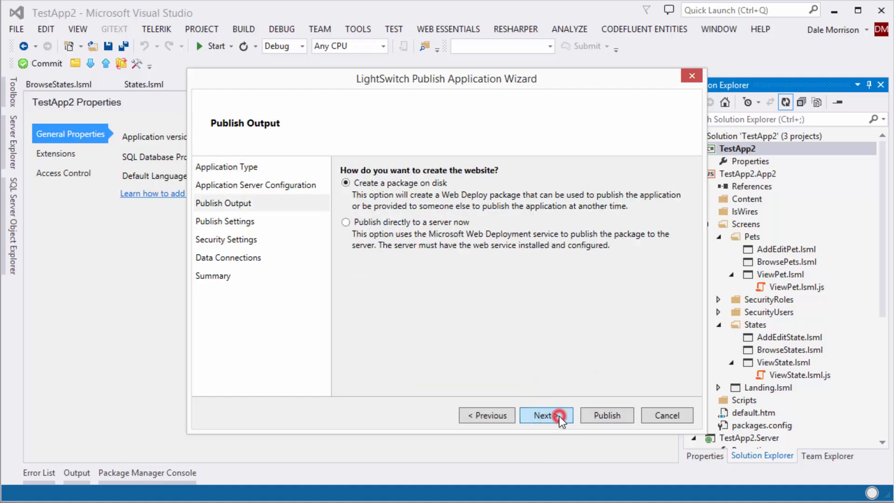
pyautogui.click(345, 222)
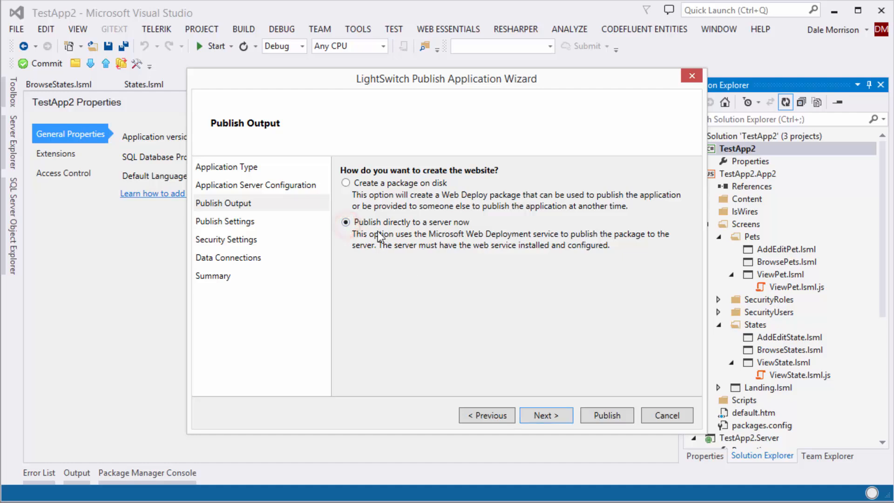
pyautogui.click(553, 415)
pyautogui.click(422, 189)
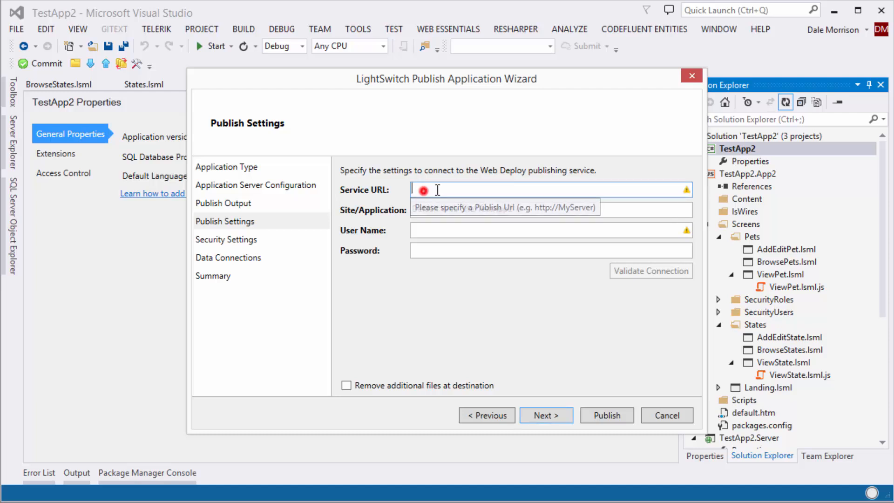
pyautogui.write('http')
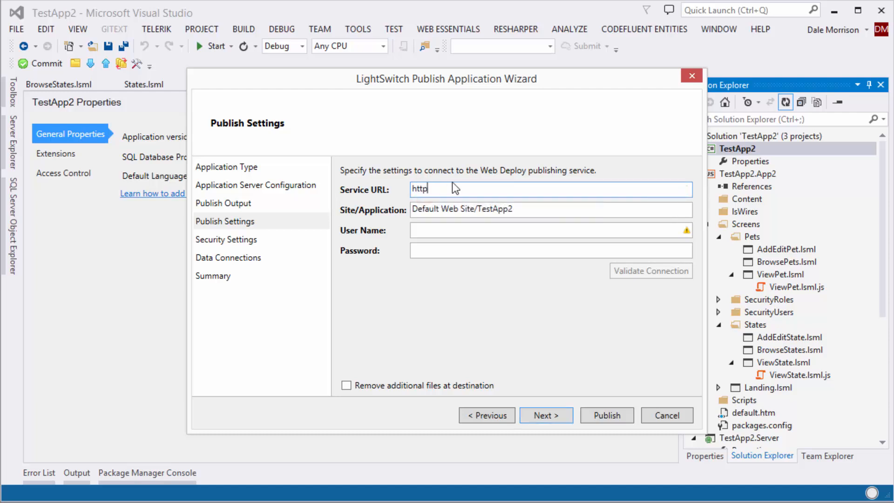
pyautogui.write('://172.25')
pyautogui.write('.16.16.1')
pyautogui.write('20')
pyautogui.press('Tab')
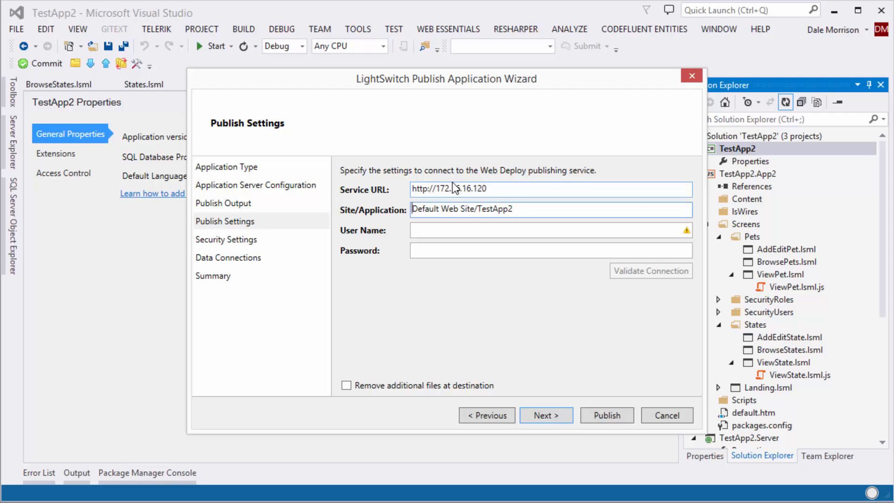
pyautogui.hotkey('shift', 'Right')
pyautogui.hotkey('shift', 'Right')
pyautogui.hotkey('shift', 'Right')
pyautogui.hotkey('shift', 'Right')
pyautogui.hotkey('shift', 'Right')
pyautogui.hotkey('shift', 'Right')
pyautogui.hotkey('shift', 'Right')
pyautogui.hotkey('shift', 'Right')
pyautogui.hotkey('shift', 'Right')
pyautogui.hotkey('shift', 'Right')
pyautogui.hotkey('shift', 'Right')
pyautogui.hotkey('shift', 'Right')
pyautogui.hotkey('shift', 'Right')
pyautogui.hotkey('shift', 'Right')
pyautogui.hotkey('shift', 'Right')
pyautogui.hotkey('shift', 'Right')
pyautogui.hotkey('shift', 'Right')
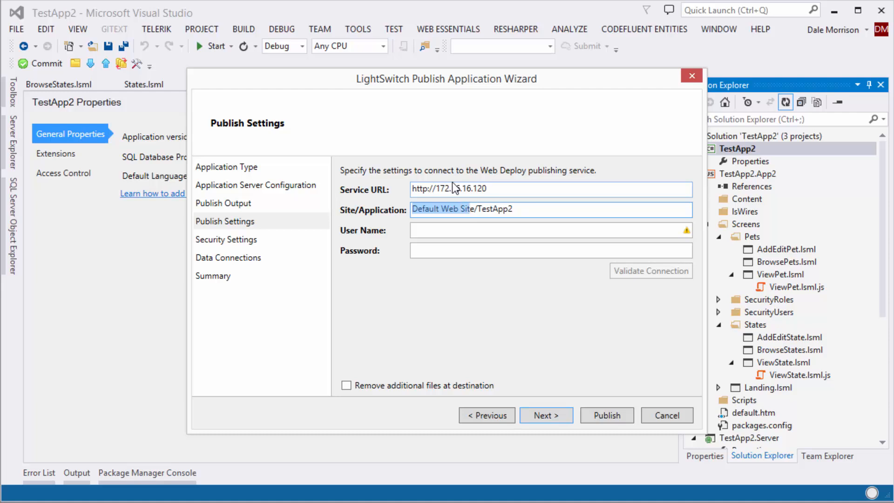
pyautogui.press('Delete')
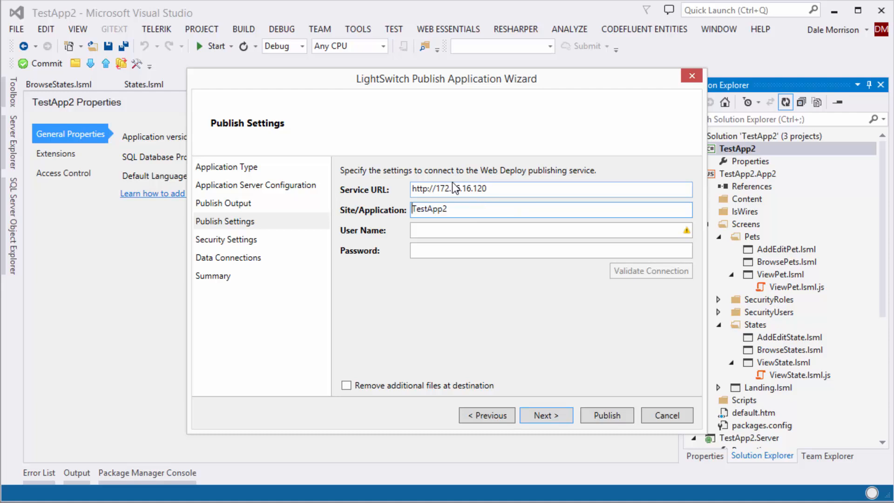
pyautogui.press('Tab')
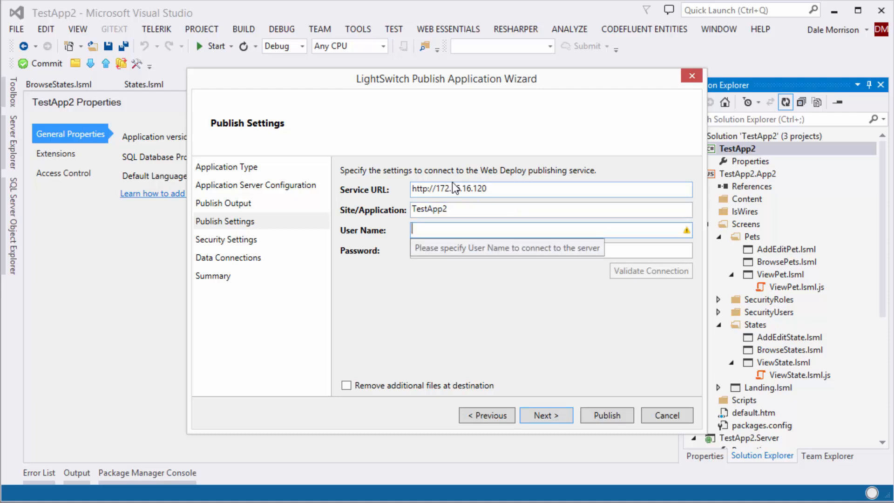
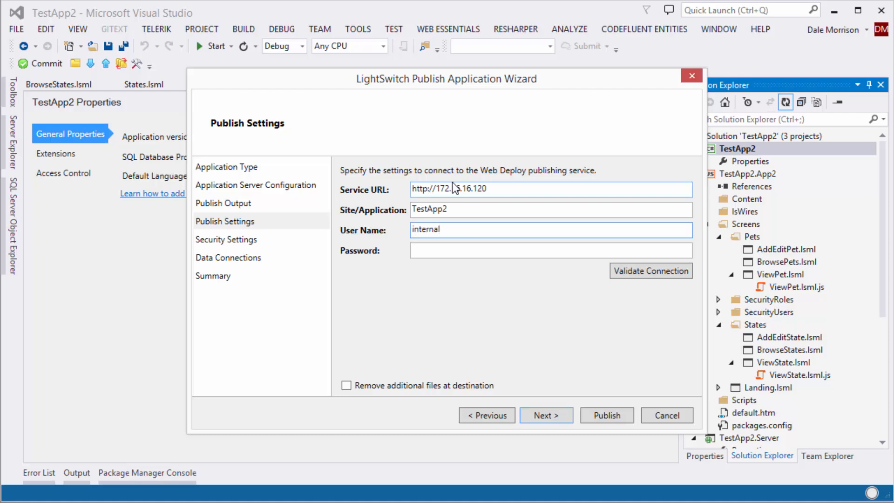
# Enter the server user name and password, and validate the connection successfully
pyautogui.press('Tab')
pyautogui.write('••••••••••')
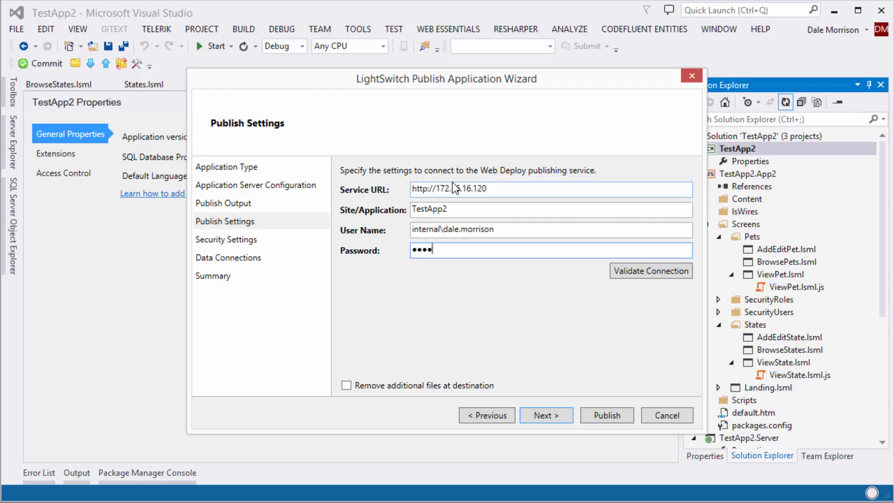
pyautogui.write('••')
pyautogui.click(658, 268)
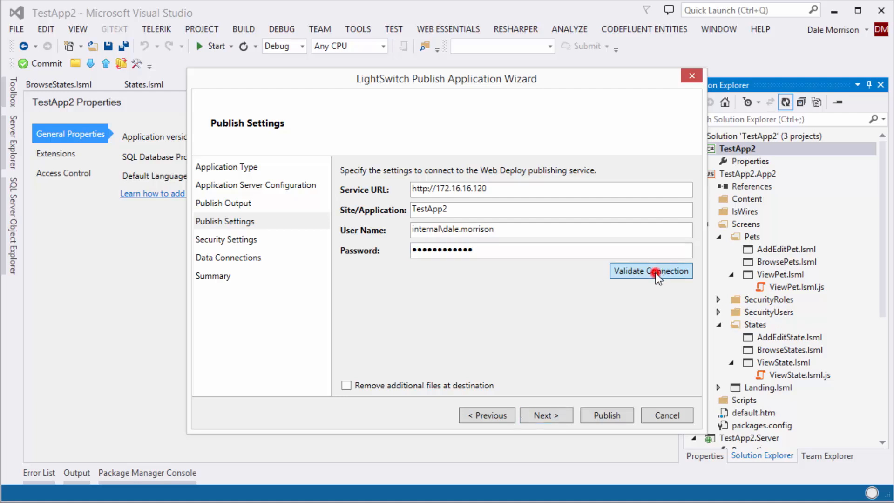
pyautogui.moveTo(458, 322); pyautogui.dragTo(421, 267)
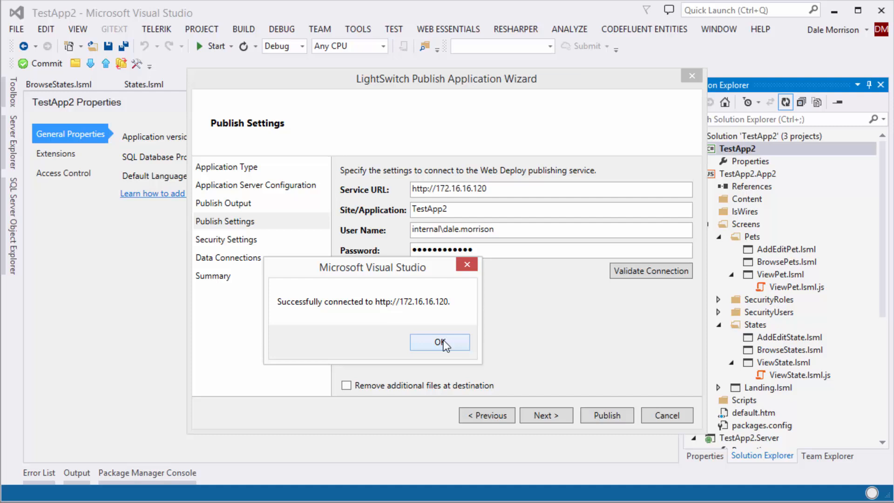
pyautogui.click(442, 341)
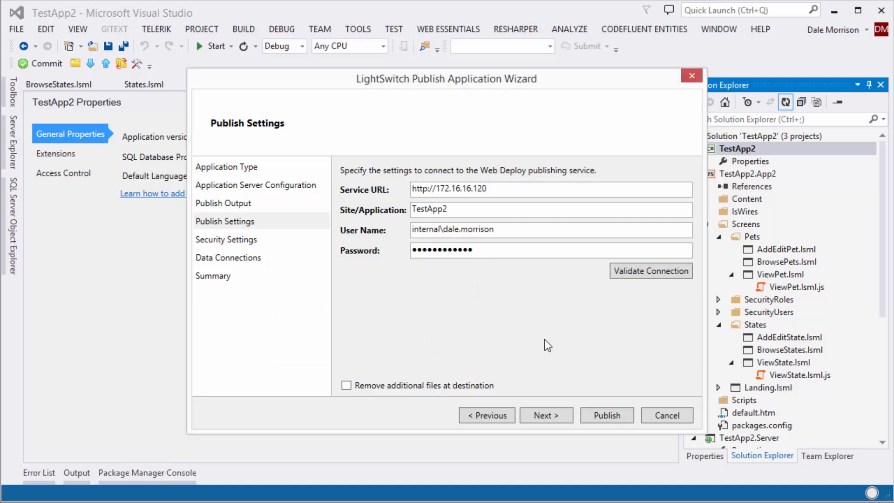
# Leave HTTPS set to not required on the security settings page
pyautogui.click(545, 416)
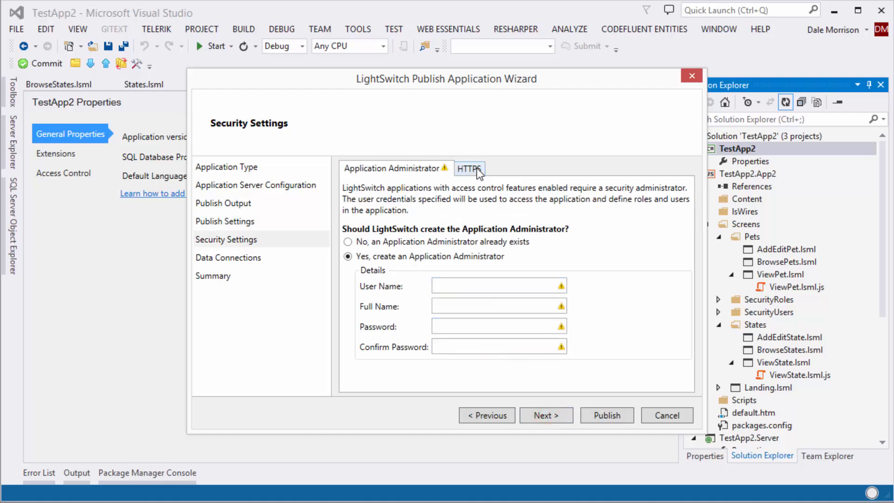
pyautogui.click(474, 169)
pyautogui.click(348, 226)
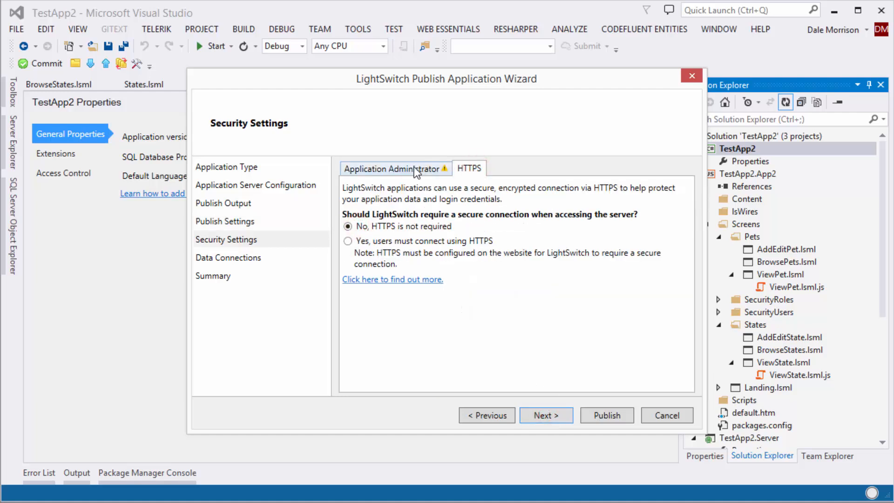
pyautogui.click(414, 167)
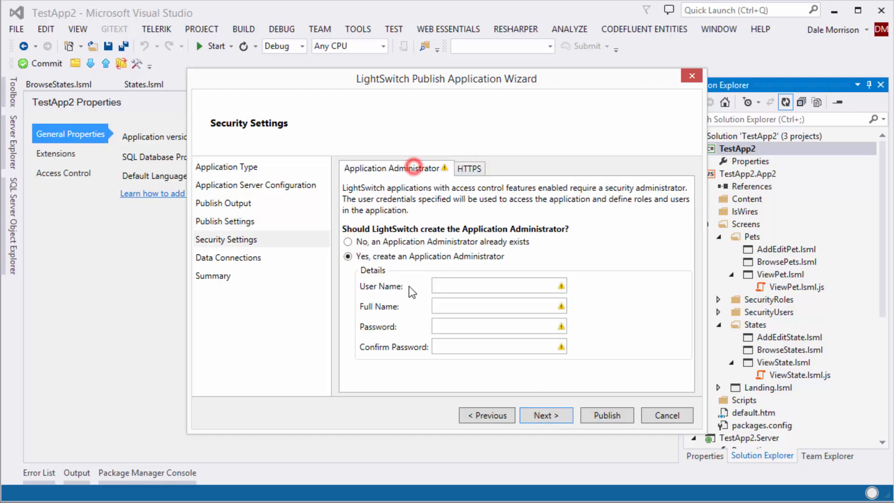
# Define administrator App2Admin, full name 'App2 Admin', with a confirmed password, and continue
pyautogui.click(464, 285)
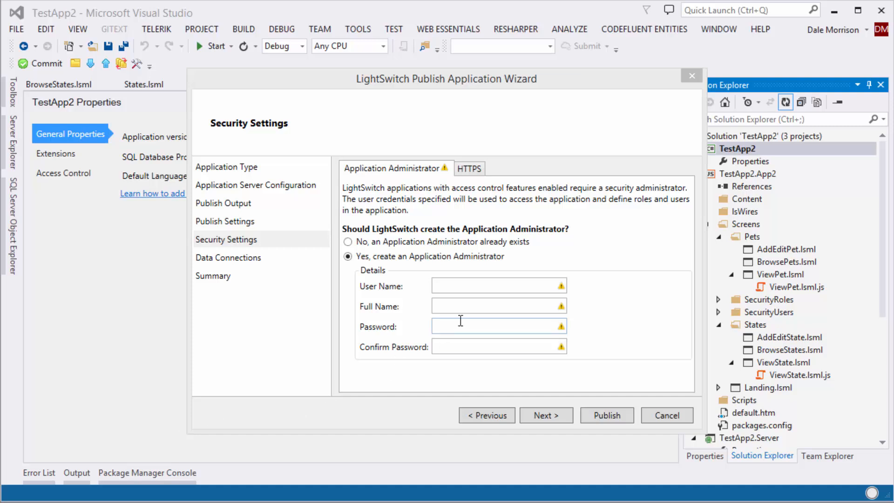
pyautogui.click(471, 283)
pyautogui.moveTo(479, 302)
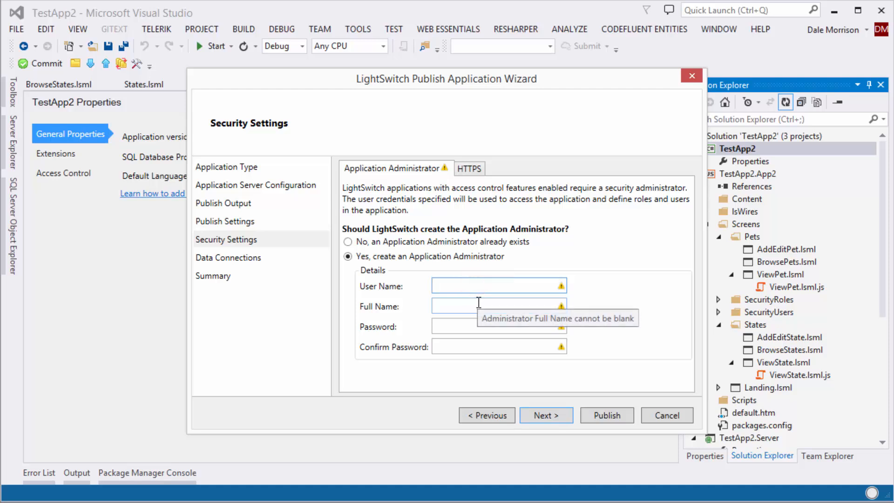
pyautogui.write('App')
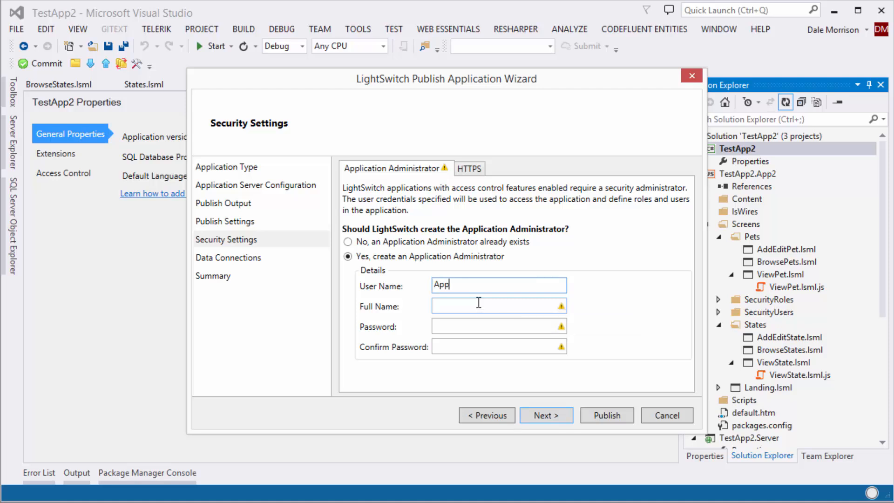
pyautogui.write('2Admin')
pyautogui.press('Tab')
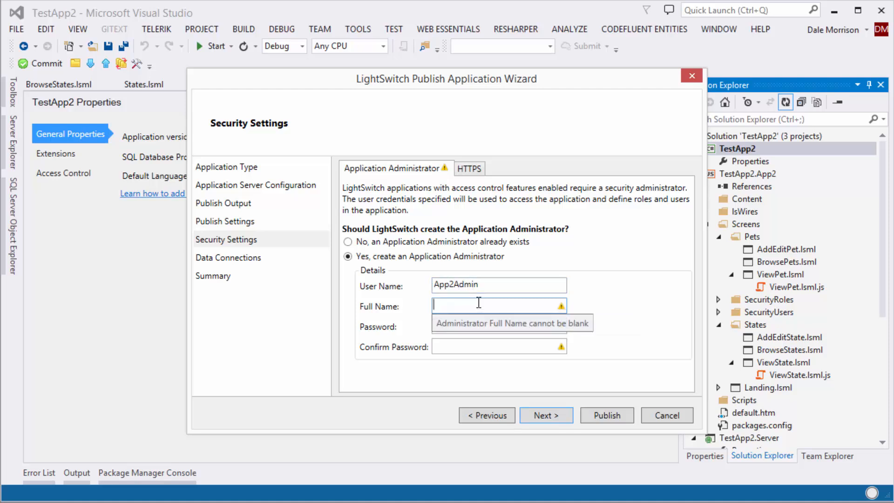
pyautogui.write('Ap')
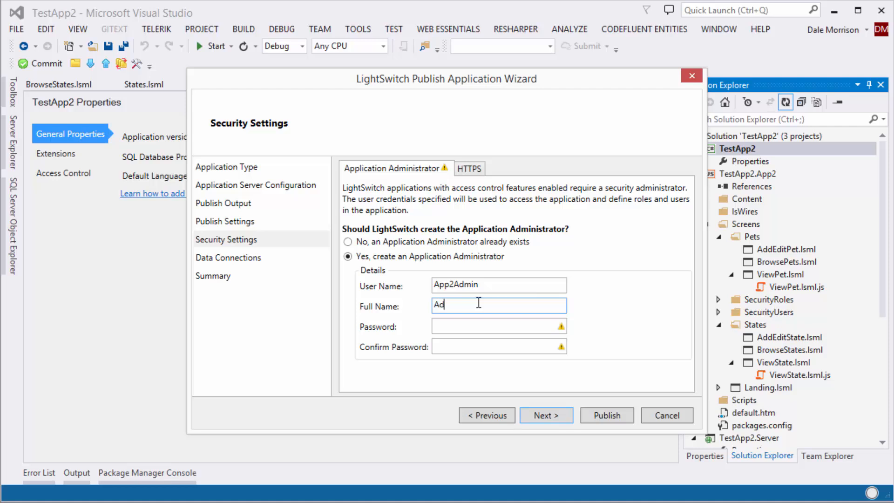
pyautogui.write('p2 Admin')
pyautogui.press('Tab')
pyautogui.write('****')
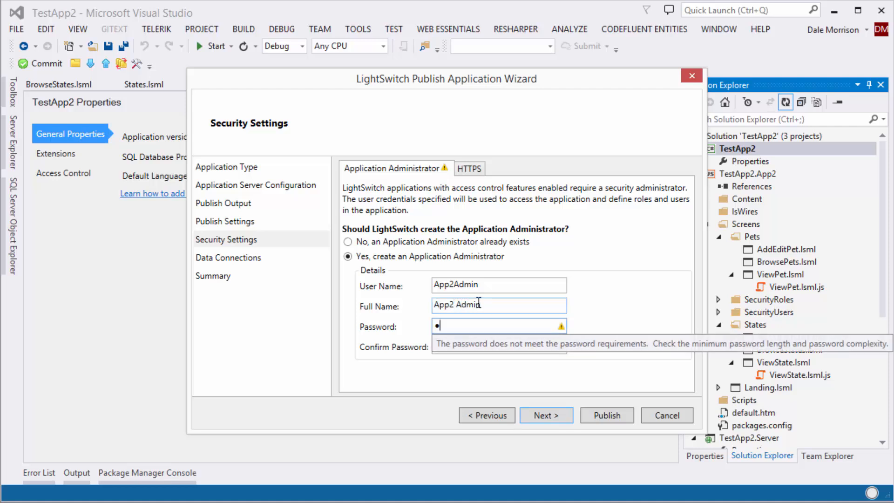
pyautogui.write('*****')
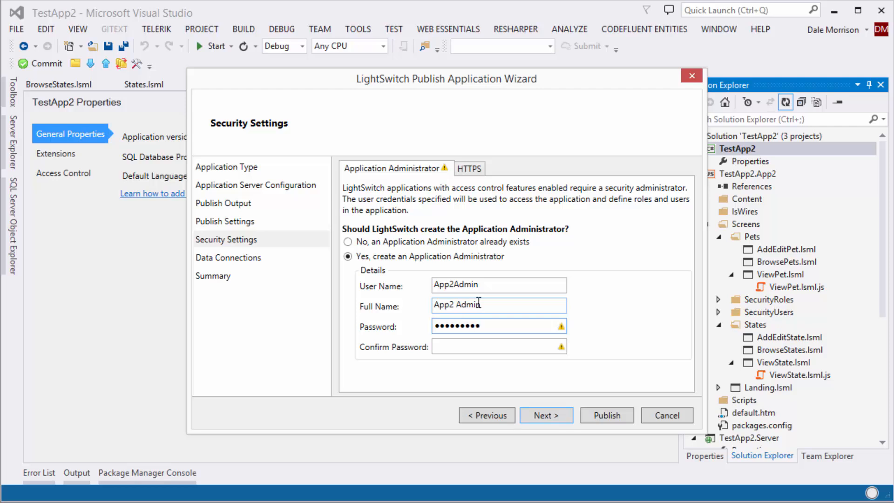
pyautogui.write('**')
pyautogui.press('Tab')
pyautogui.write('*******')
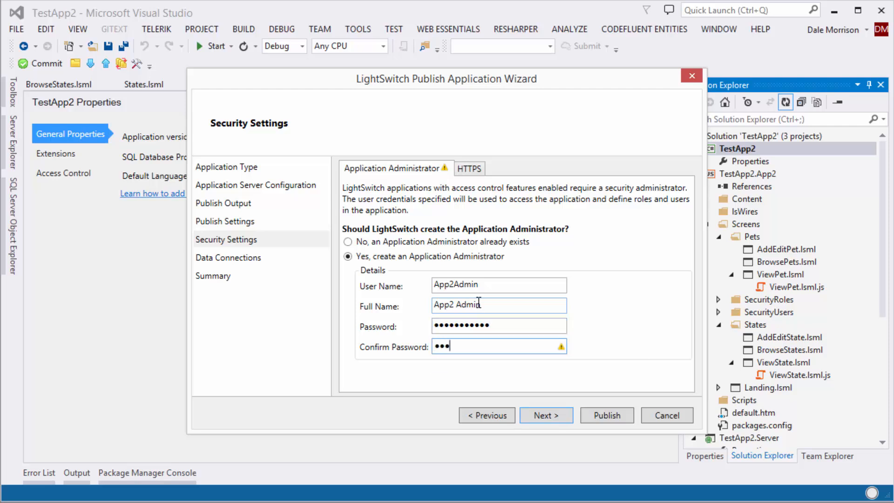
pyautogui.write('*****')
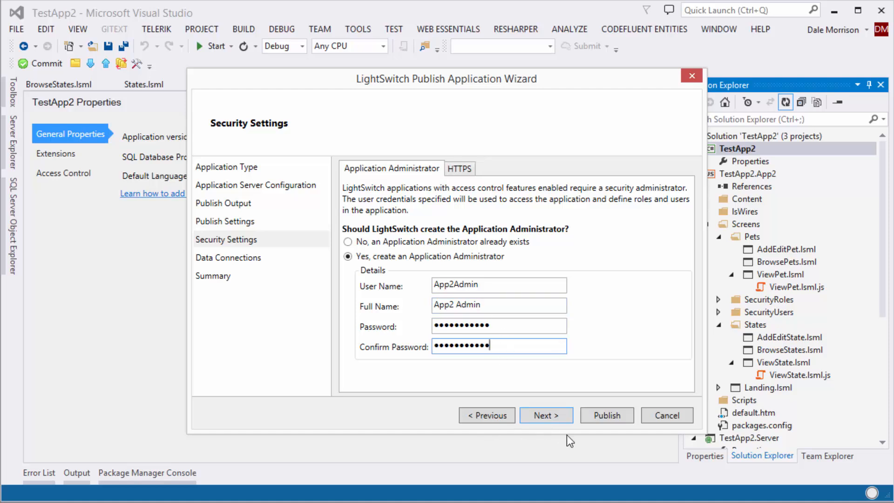
pyautogui.click(549, 417)
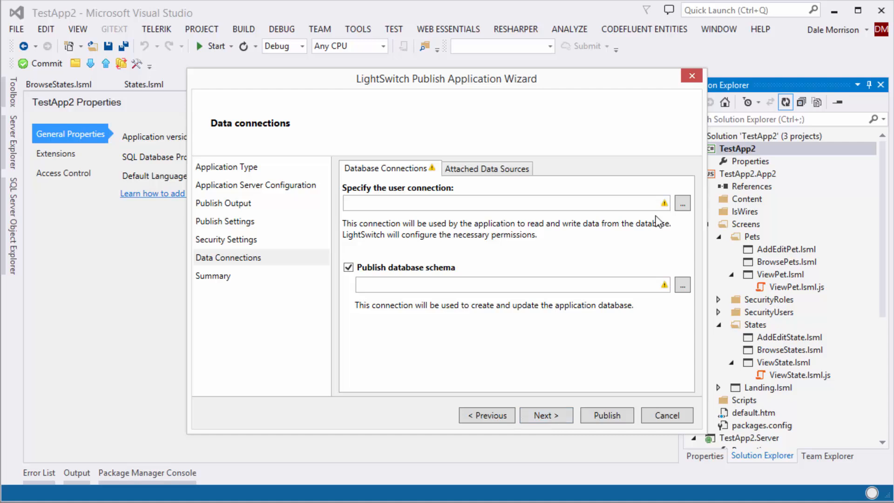
# Set the user connection to server itg-sql3 with SQL login sa and a saved password
pyautogui.click(681, 204)
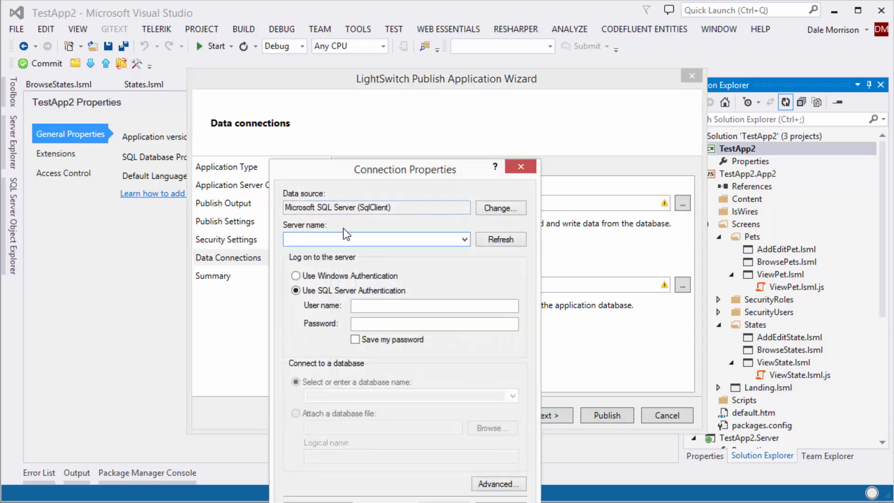
pyautogui.moveTo(356, 173); pyautogui.dragTo(319, 89)
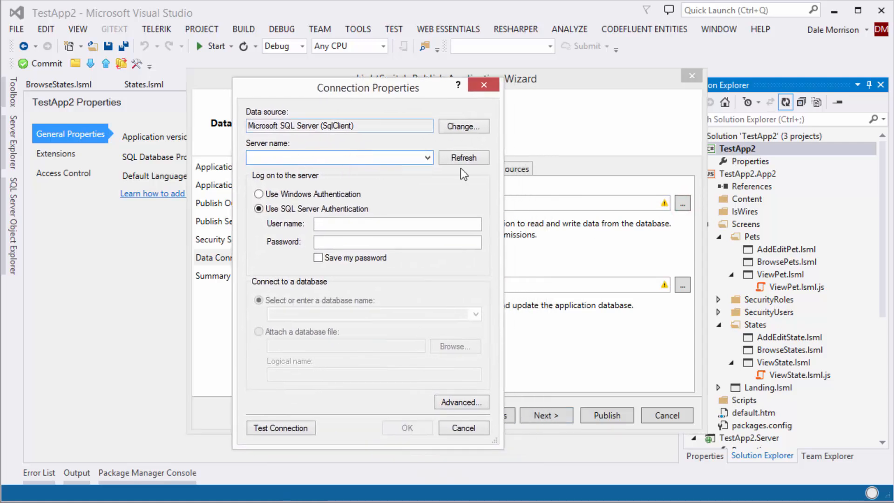
pyautogui.click(333, 155)
pyautogui.write('itg-sql3')
pyautogui.click(400, 223)
pyautogui.write('sa')
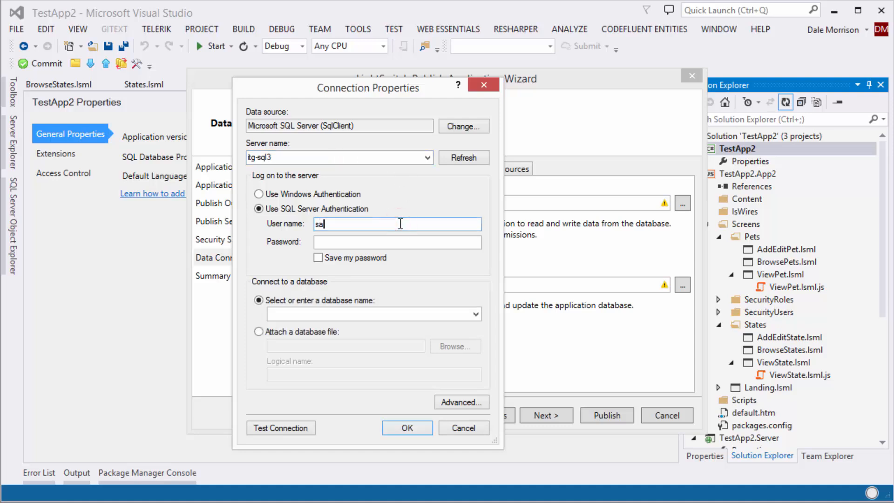
pyautogui.press('Tab')
pyautogui.write('•••••')
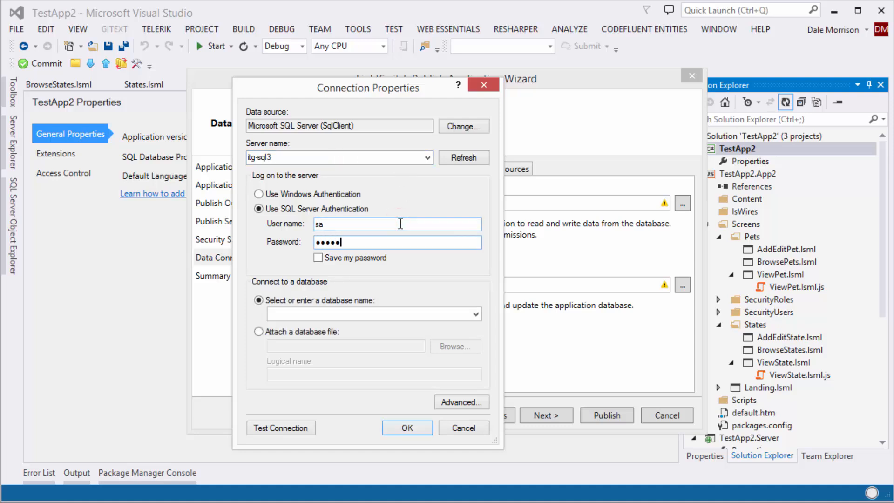
pyautogui.write('••••')
pyautogui.click(319, 257)
# Select the SharedDb database, test the connection successfully, and accept the settings
pyautogui.click(476, 315)
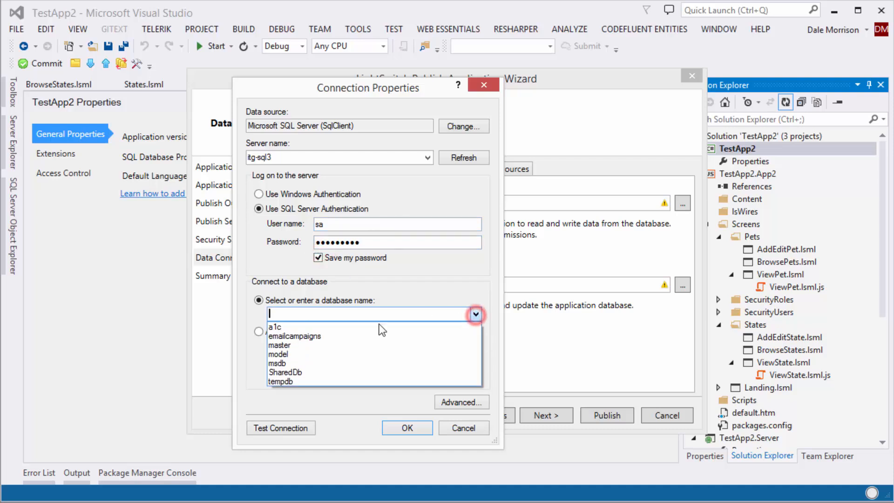
pyautogui.click(314, 371)
pyautogui.click(291, 429)
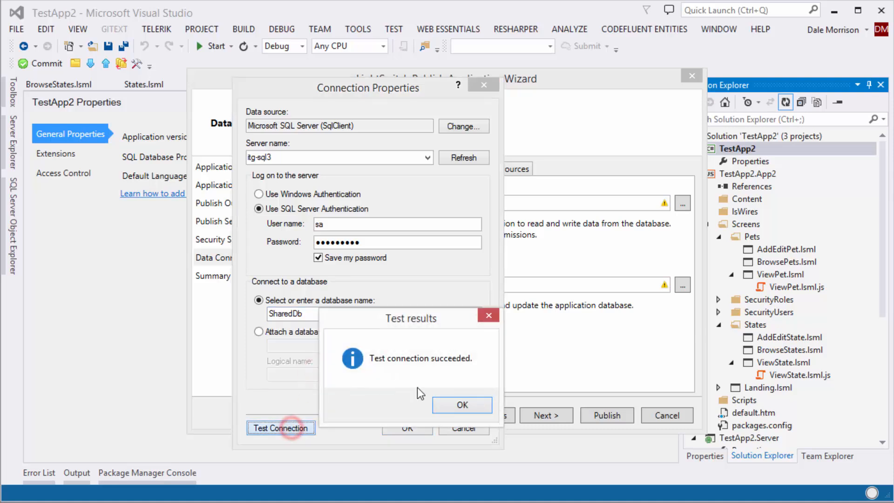
pyautogui.click(462, 405)
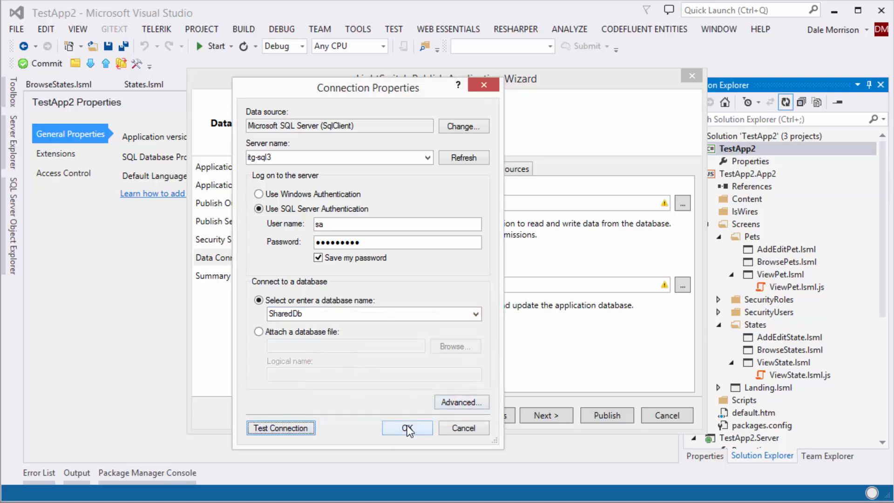
pyautogui.click(406, 428)
# Copy the SharedDb user connection string into the schema connection field
pyautogui.click(483, 205)
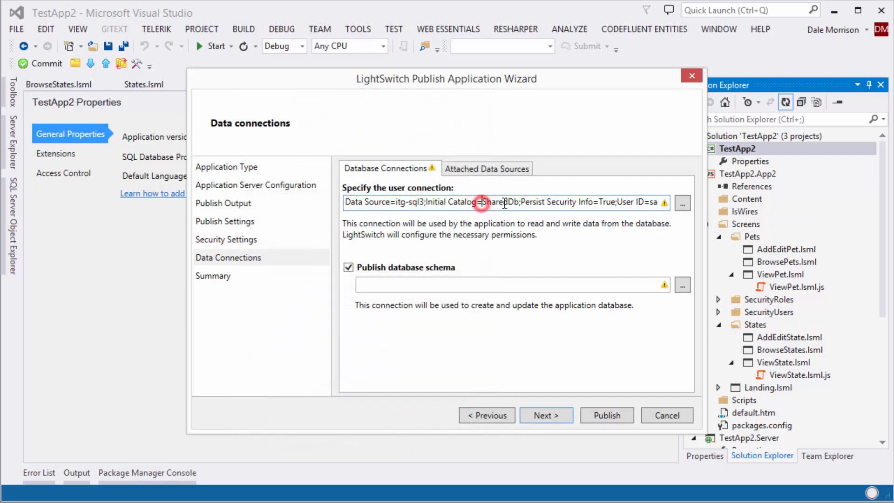
pyautogui.press('Home')
pyautogui.hotkey('ctrl', 'a')
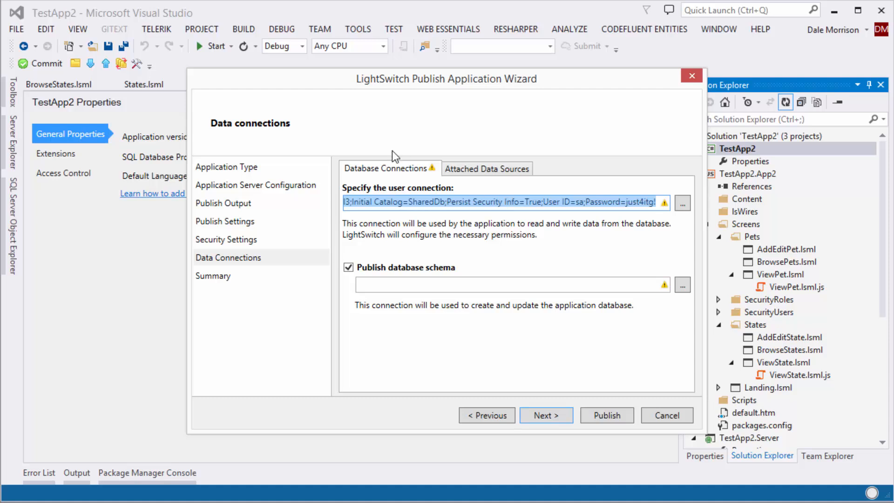
pyautogui.click(387, 285)
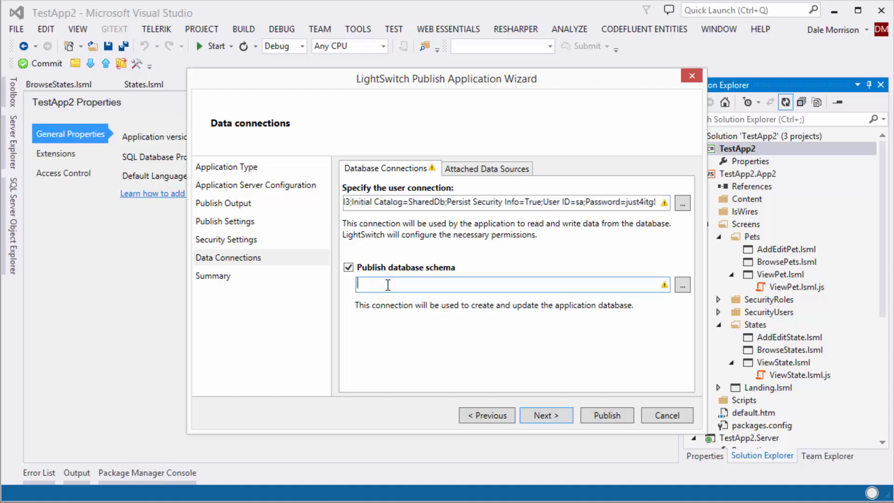
pyautogui.hotkey('ctrl', 'v')
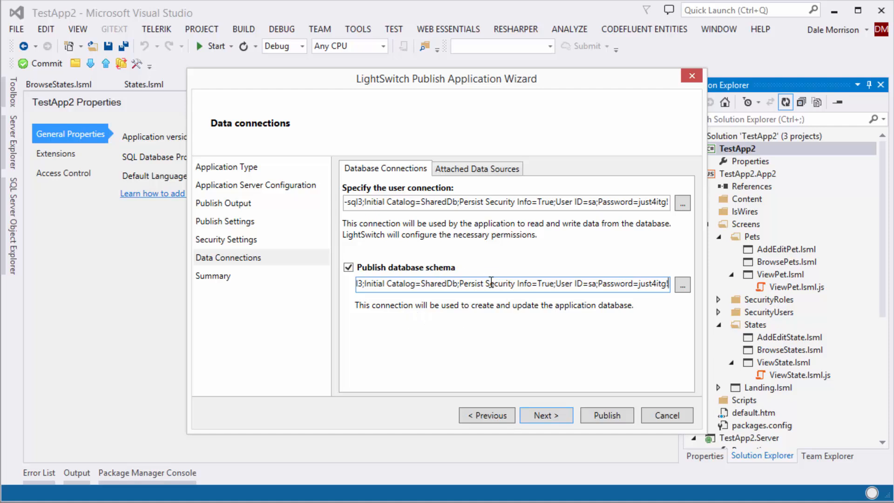
# Replace localhost:63295 in the formsSecurityData URL with 172.16.16.120:, then switch to IIS Manager
pyautogui.click(482, 169)
pyautogui.moveTo(488, 239); pyautogui.dragTo(548, 240)
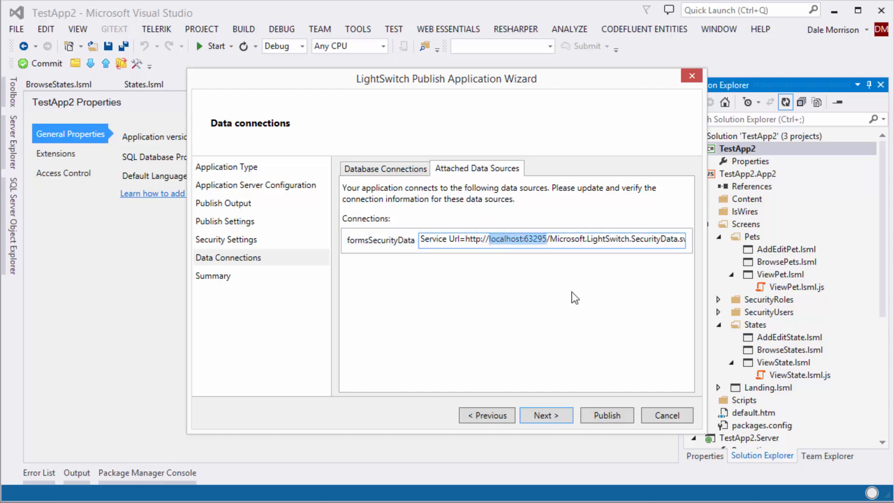
pyautogui.write('172.1')
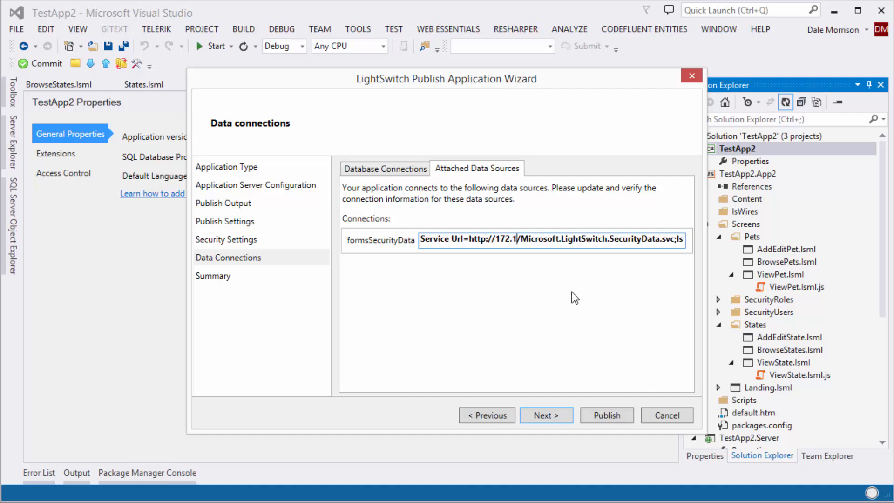
pyautogui.write('6.16')
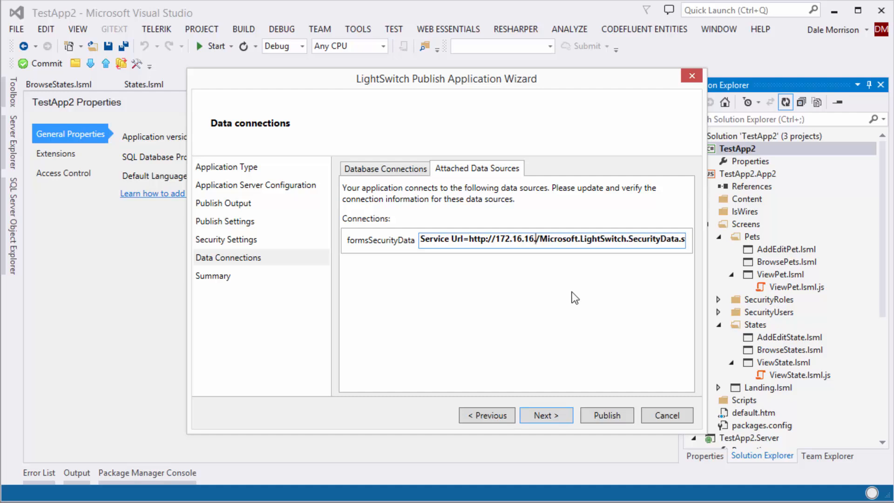
pyautogui.write('.120:')
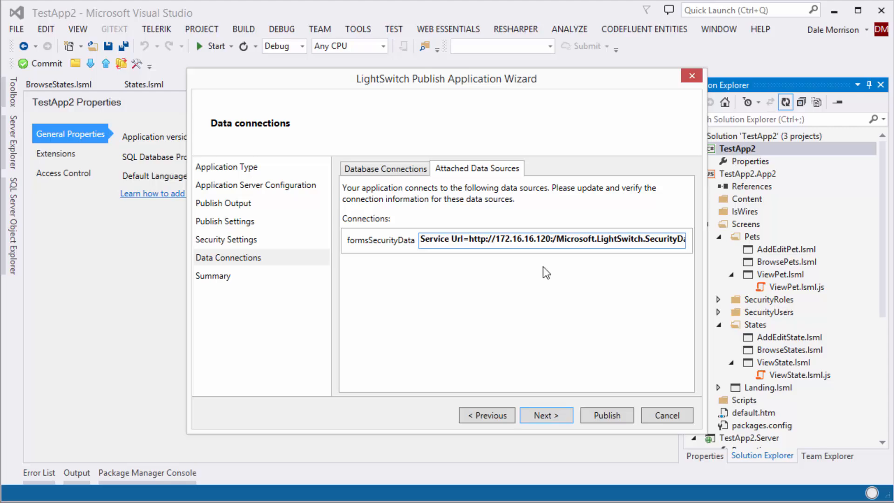
pyautogui.hotkey('alt', 'Tab')
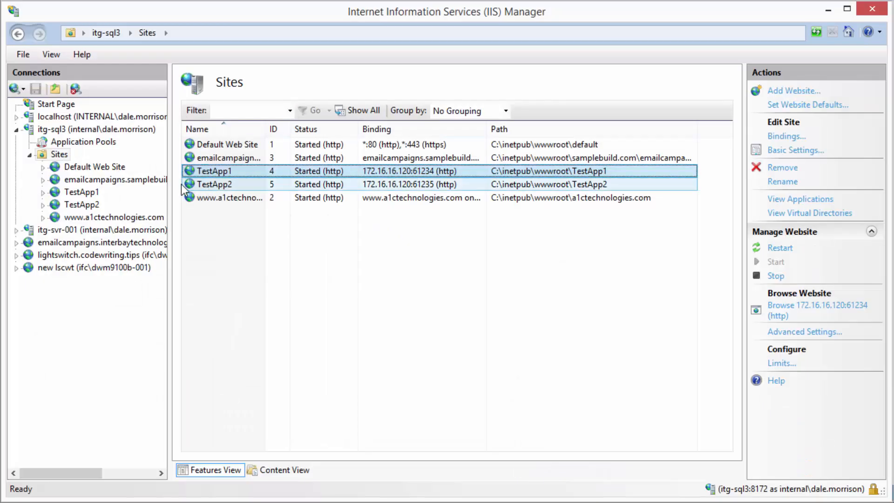
# Check TestApp2's site binding port 61235 in IIS Manager, then minimize it
pyautogui.click(193, 184)
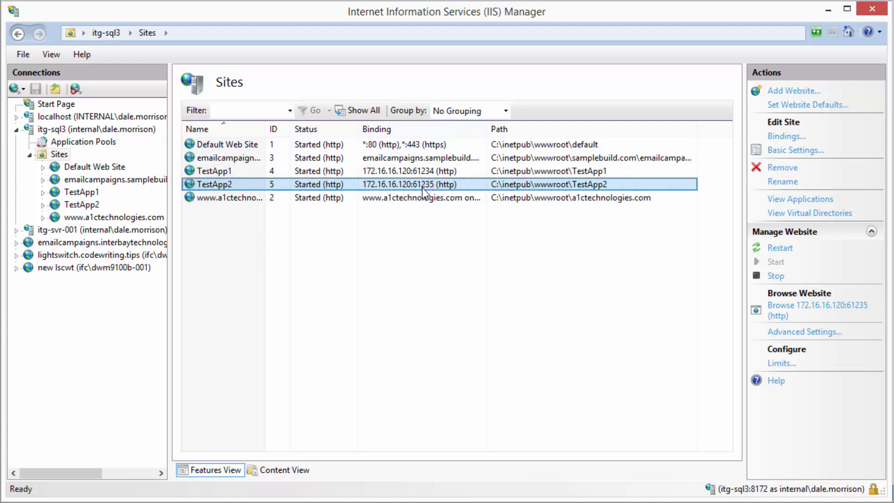
pyautogui.click(827, 9)
# Set the formsSecurityData URL port to 61235 and append user name App2Admin and the password
pyautogui.click(553, 238)
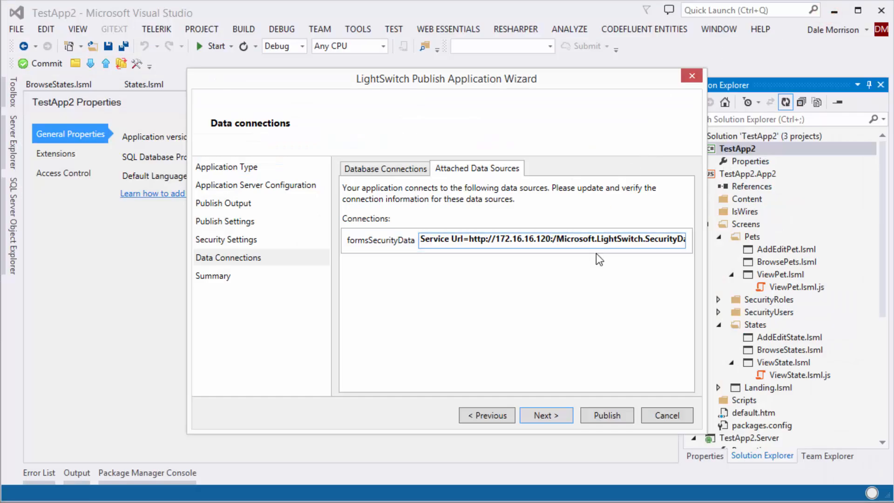
pyautogui.write('612')
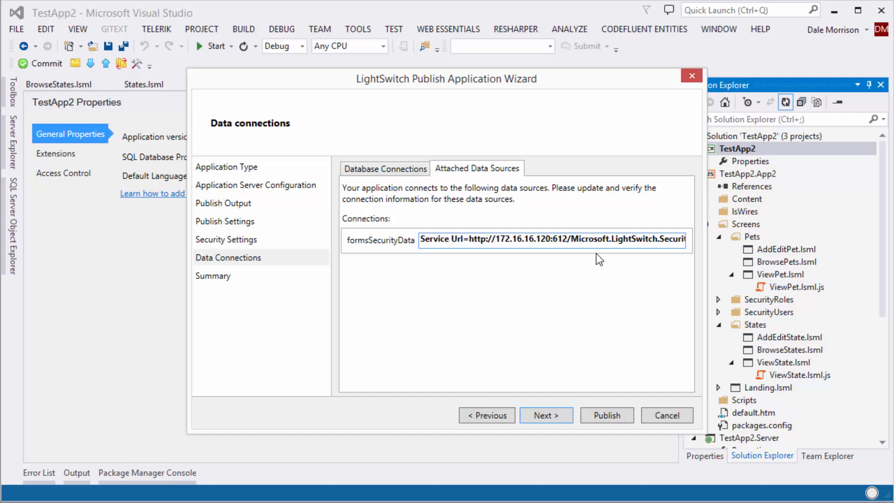
pyautogui.write('35')
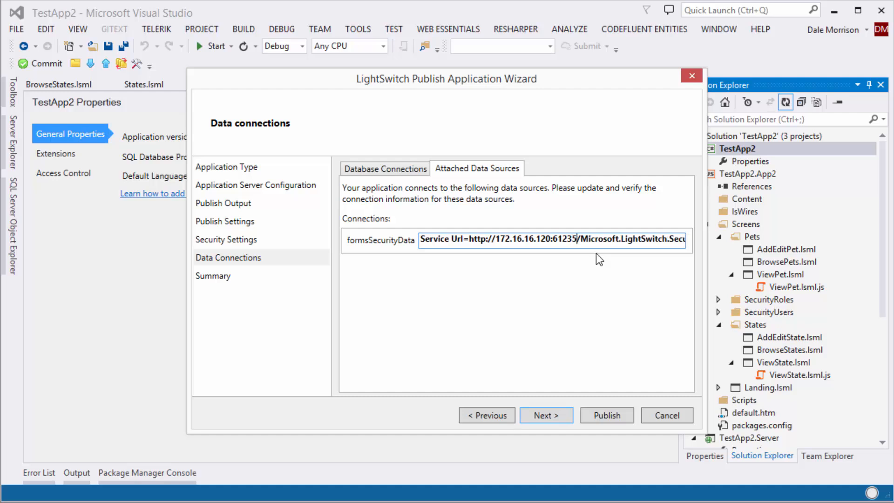
pyautogui.press('End')
pyautogui.write(';')
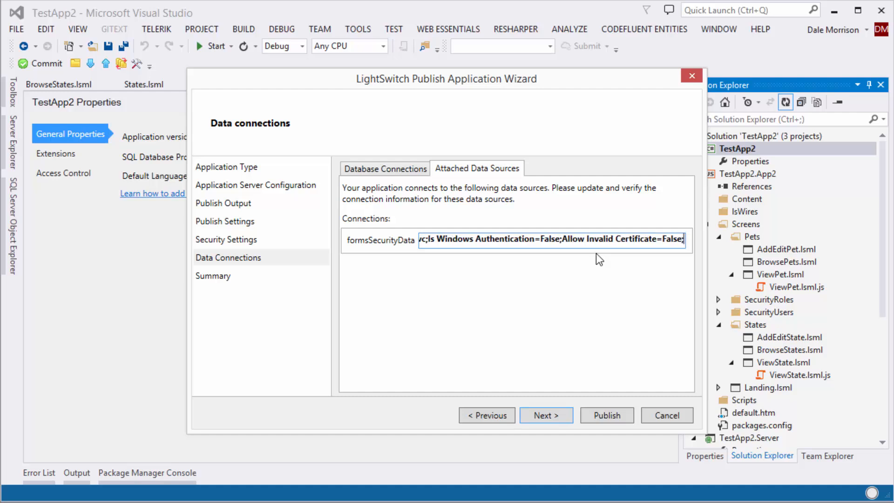
pyautogui.write('user name')
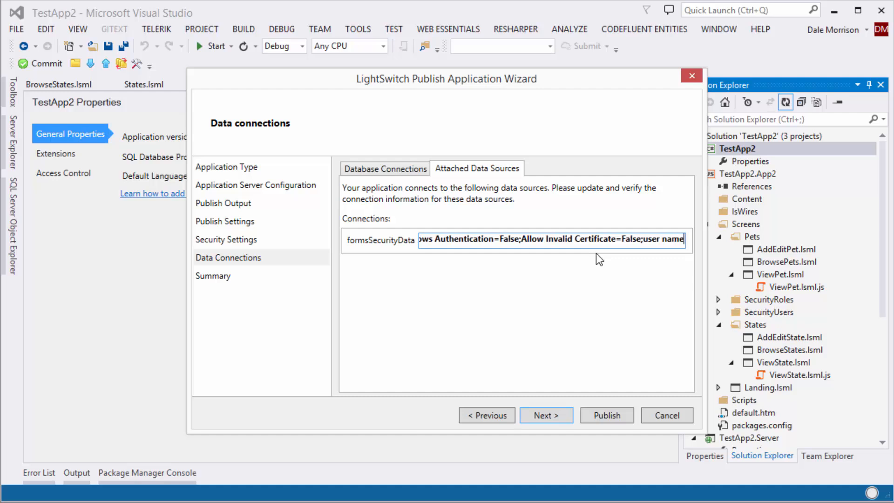
pyautogui.write('=')
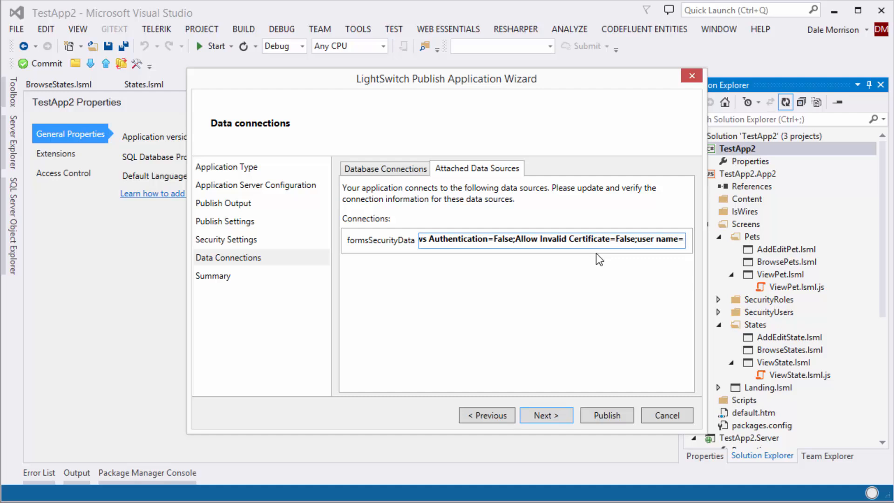
pyautogui.write('A')
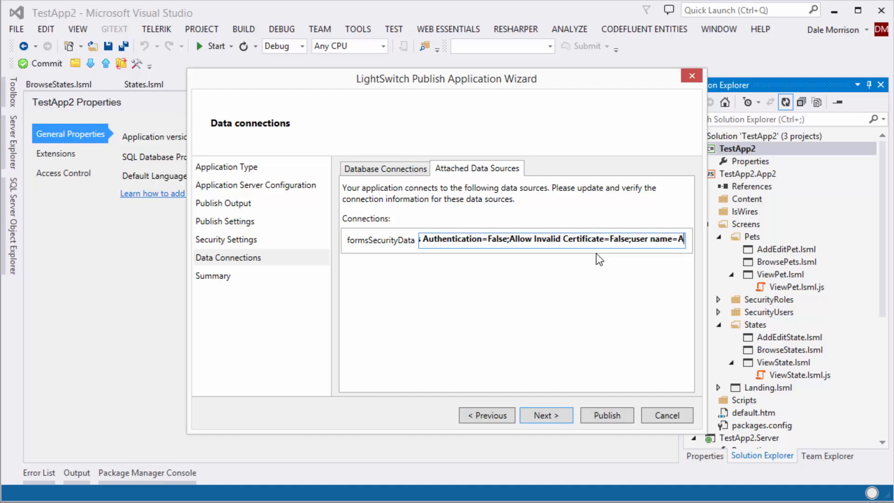
pyautogui.write('pp2Admin')
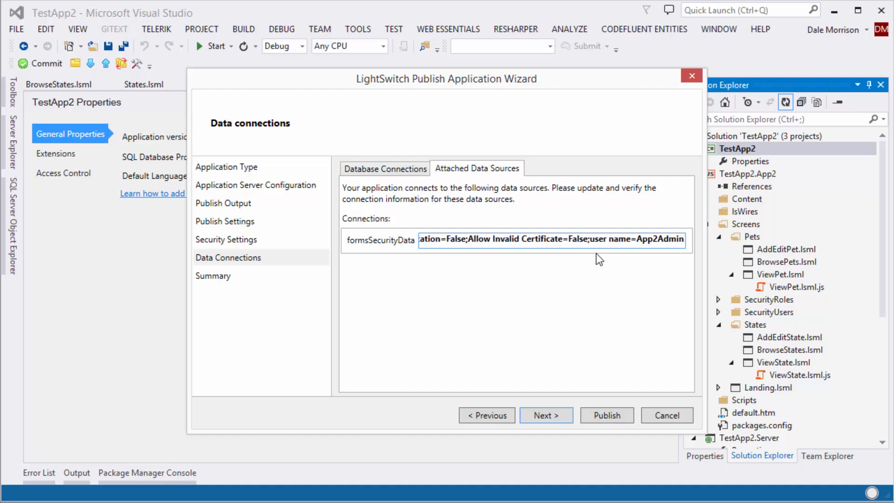
pyautogui.write(';passw')
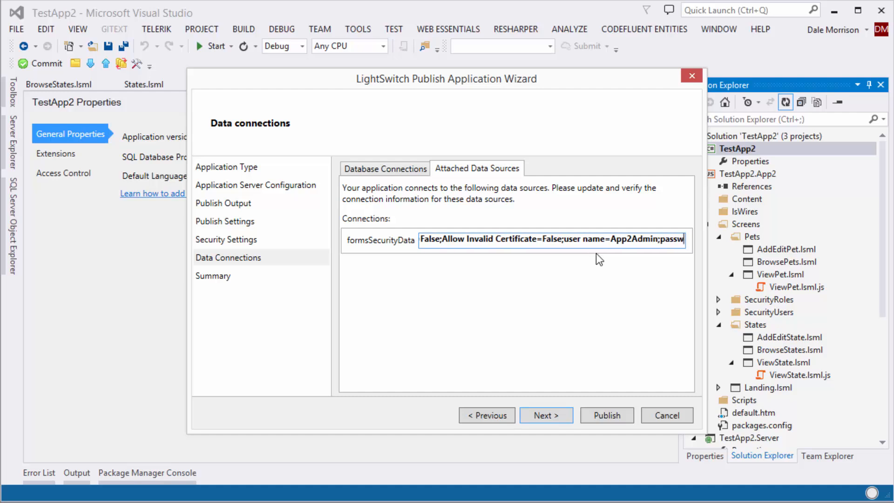
pyautogui.write('ord=')
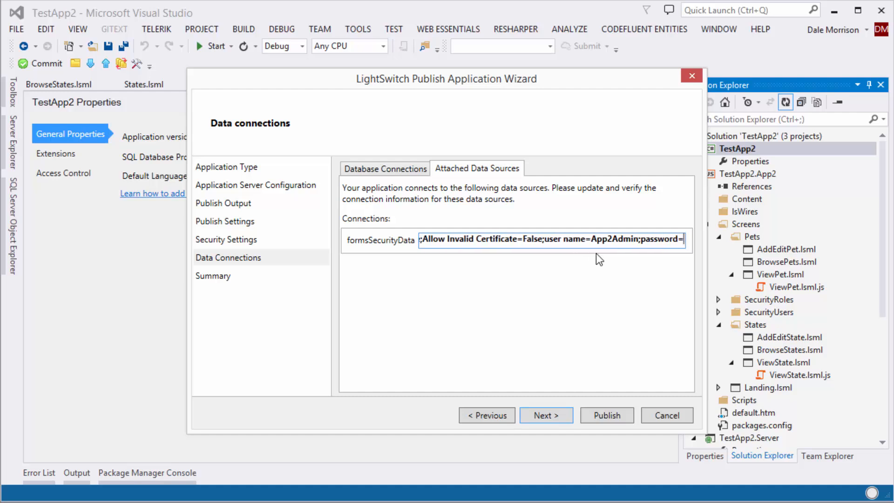
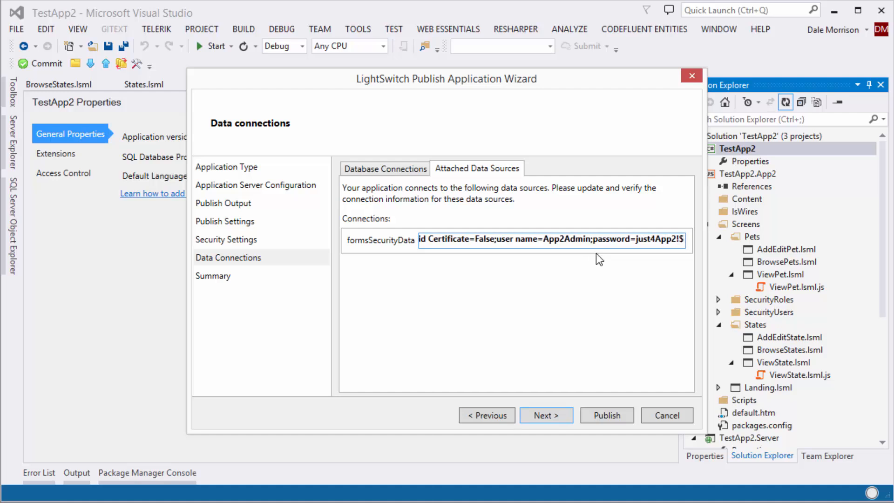
pyautogui.write(';')
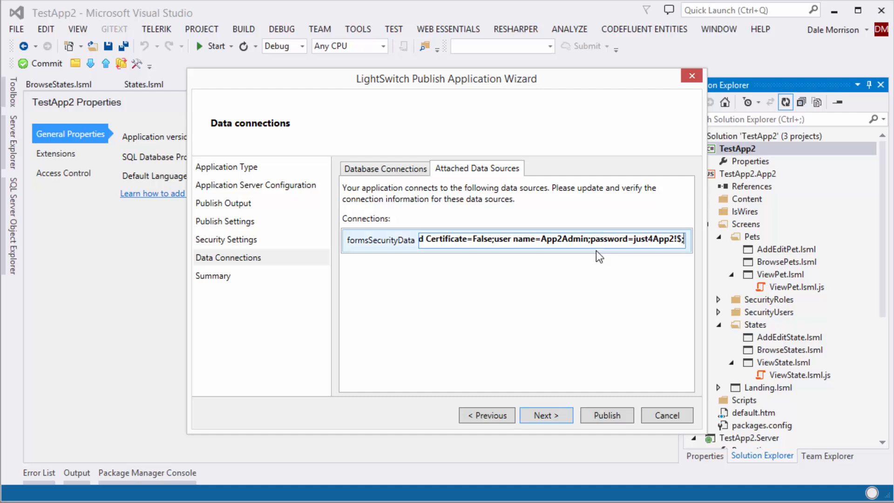
# Proceed to the Publish Summary and publish TestApp2 to the IIS server
pyautogui.click(546, 414)
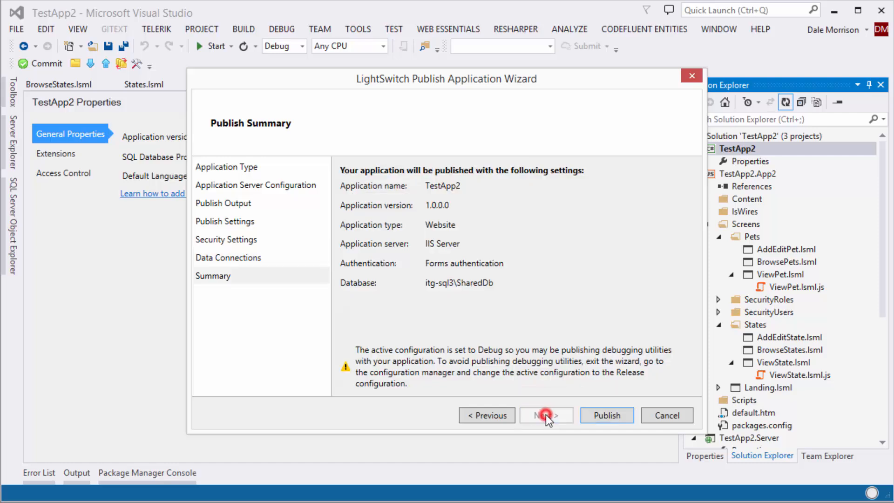
pyautogui.click(614, 415)
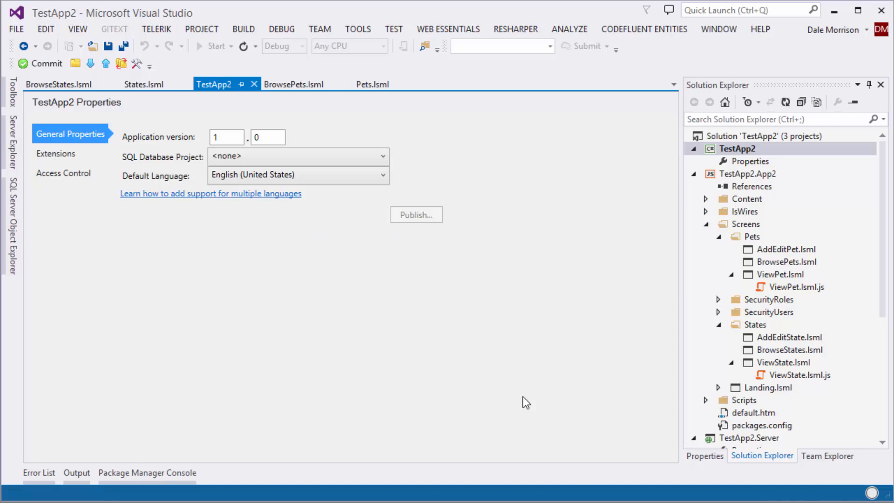
# Review the Output log reporting Publish Succeeded, then hide it
pyautogui.click(74, 473)
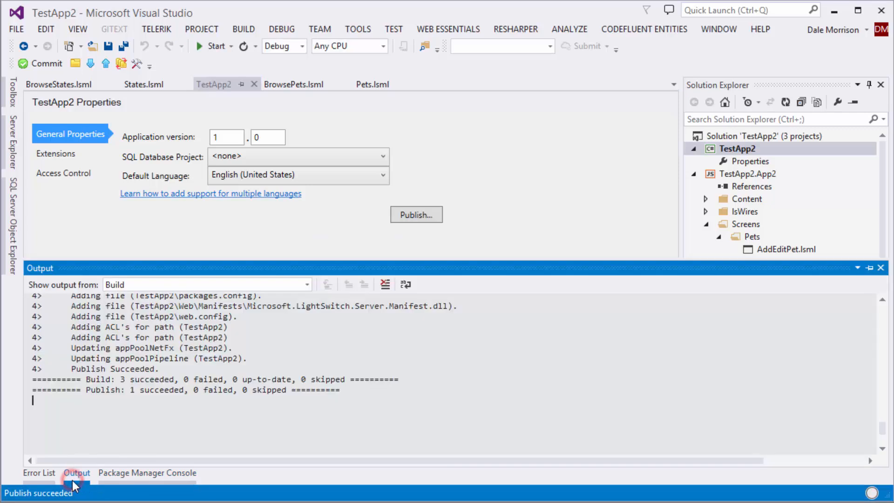
pyautogui.click(548, 172)
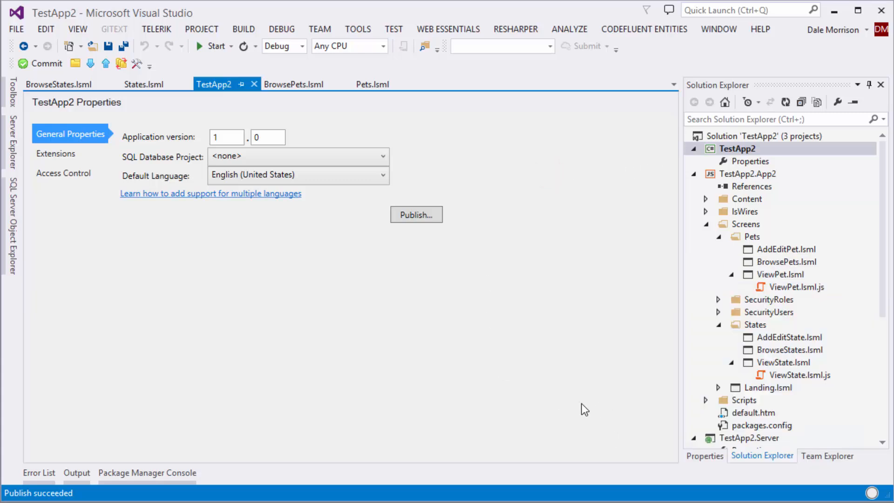